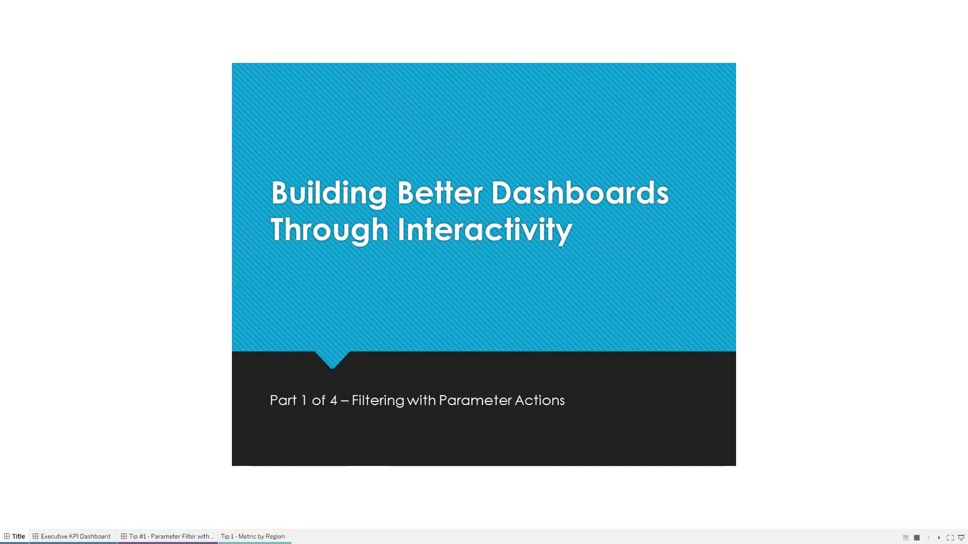
- Open the Executive KPI Dashboard and filter it to the West region and the Copiers sub-category
click(76, 537)
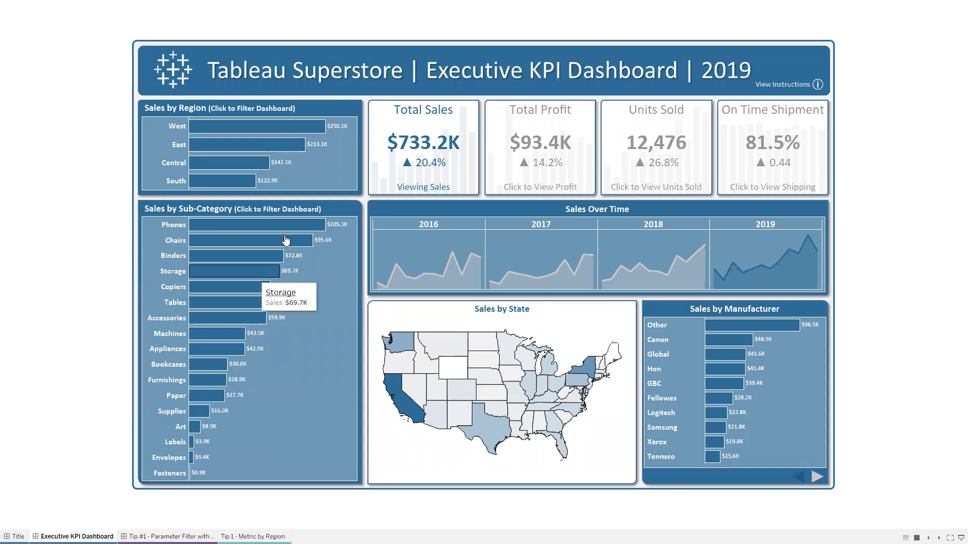
mouse_move(253, 137)
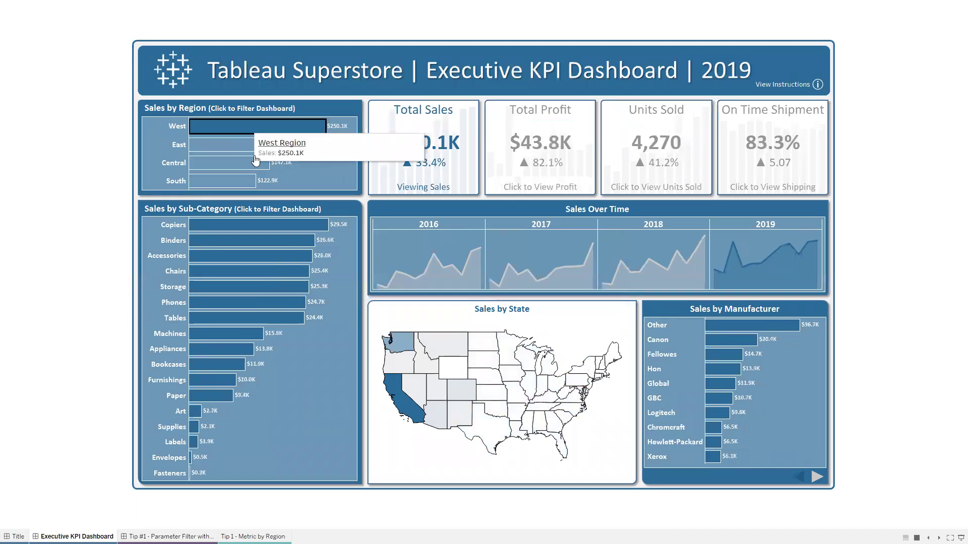
mouse_move(223, 230)
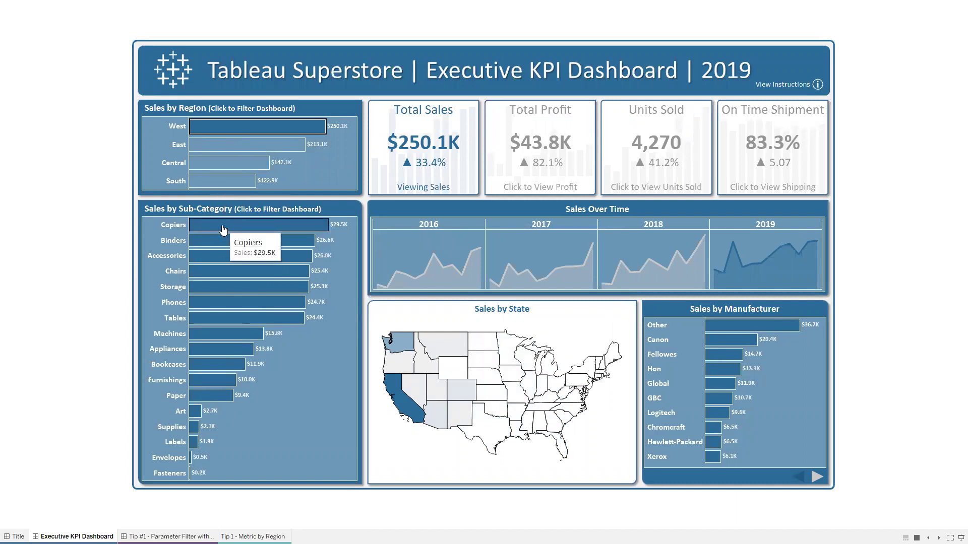
click(223, 229)
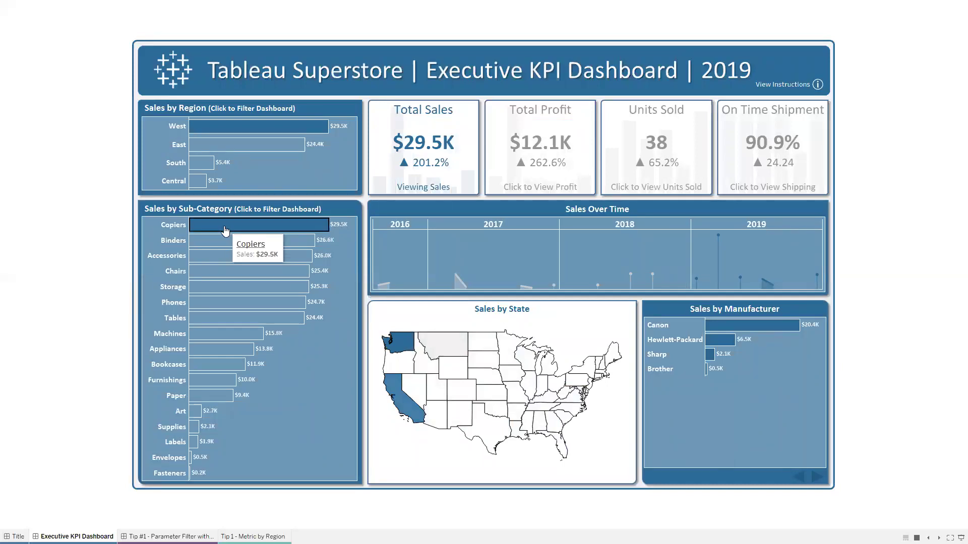
- Clear the Copiers filter and try switching the West region filter off and on, ending with the dashboard unfiltered
click(224, 230)
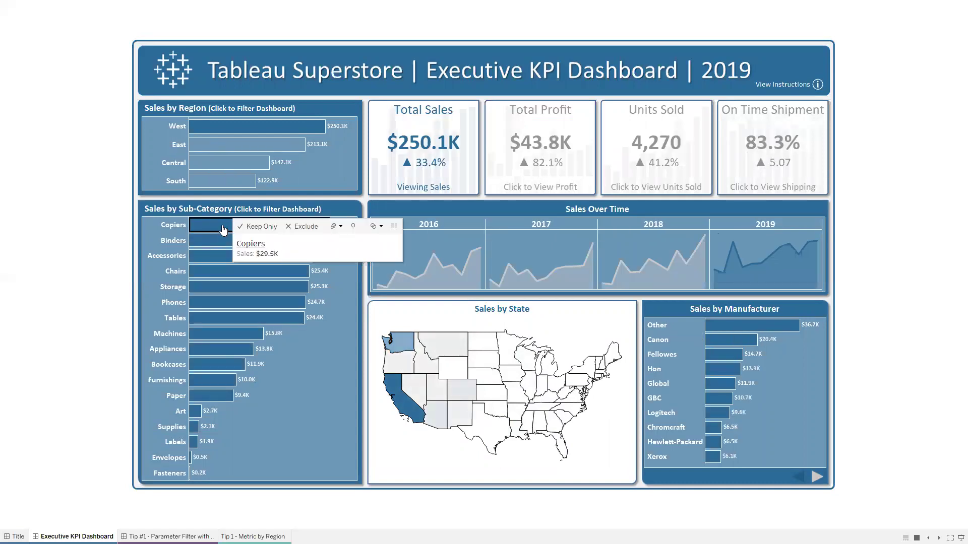
click(230, 130)
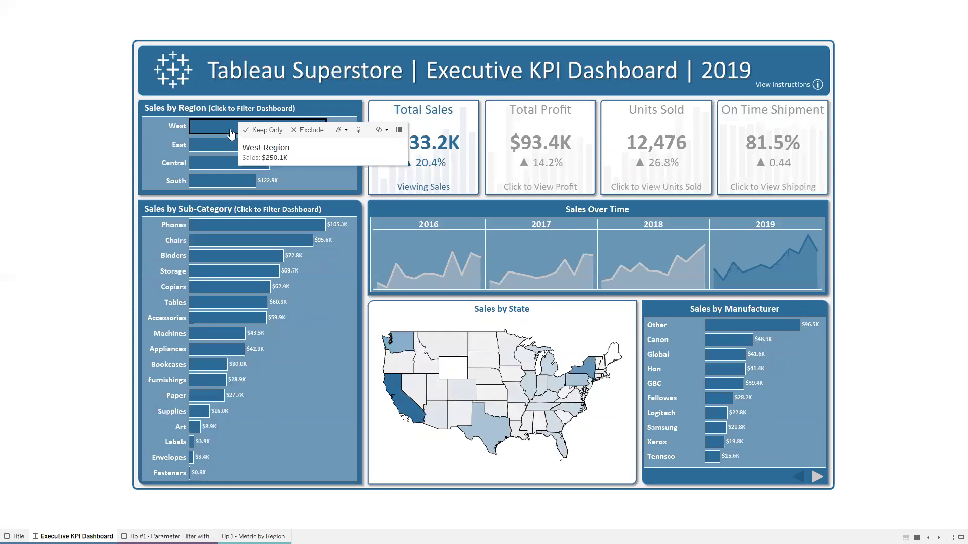
click(231, 133)
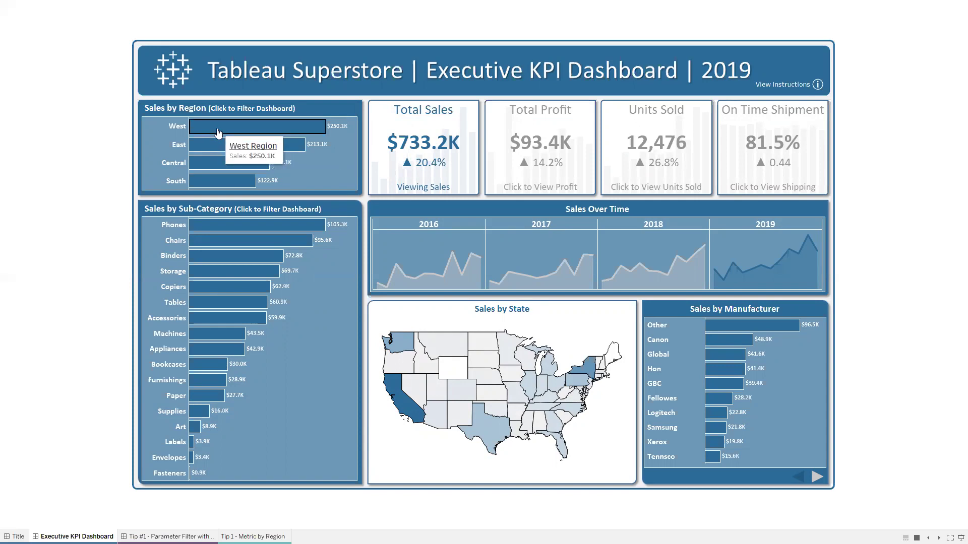
click(218, 132)
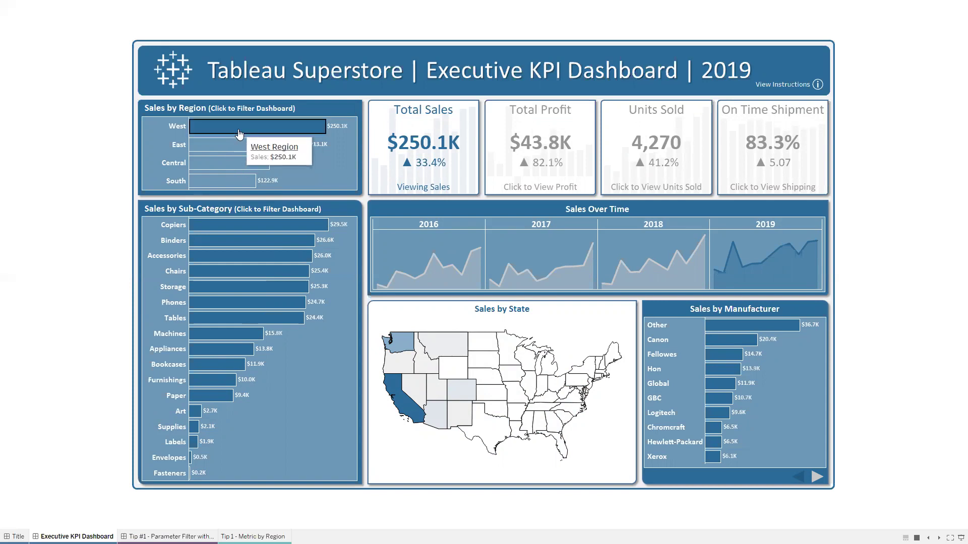
click(239, 133)
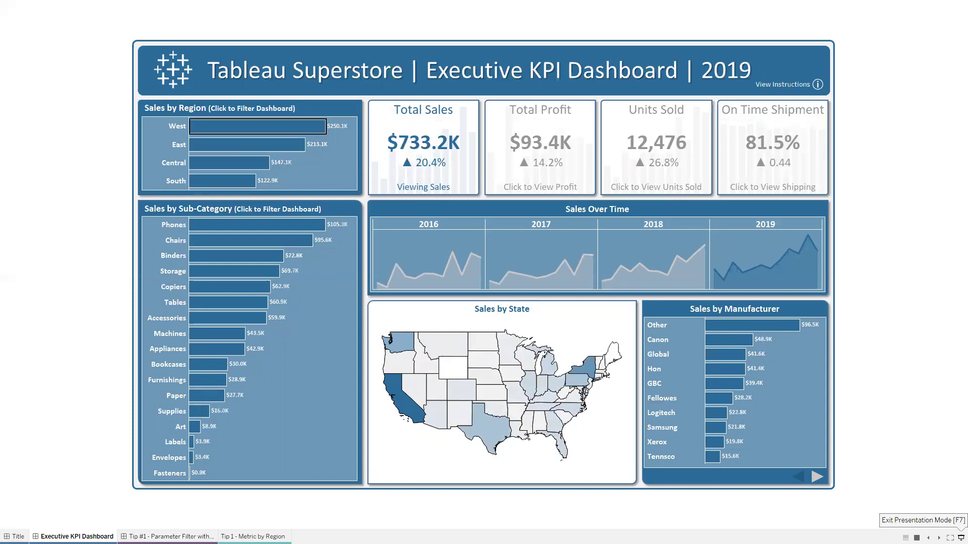
- Exit presentation mode and review the Region Par parameter's settings from the Sales by Region chart's source worksheet
click(961, 537)
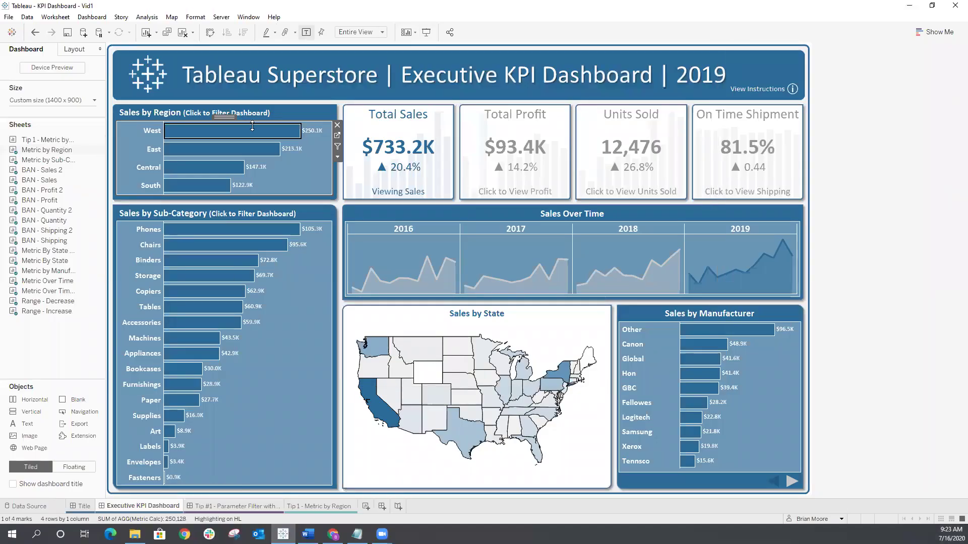
click(337, 136)
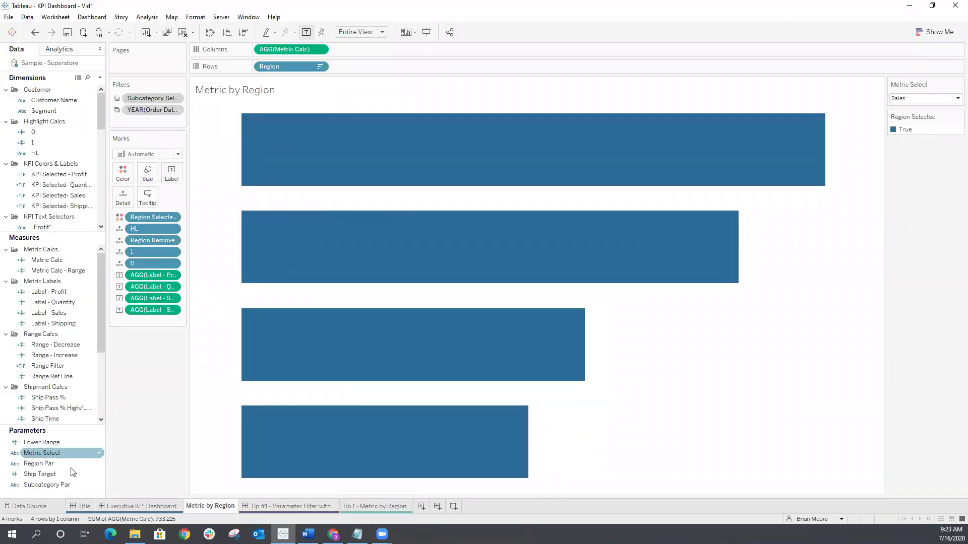
right_click(55, 467)
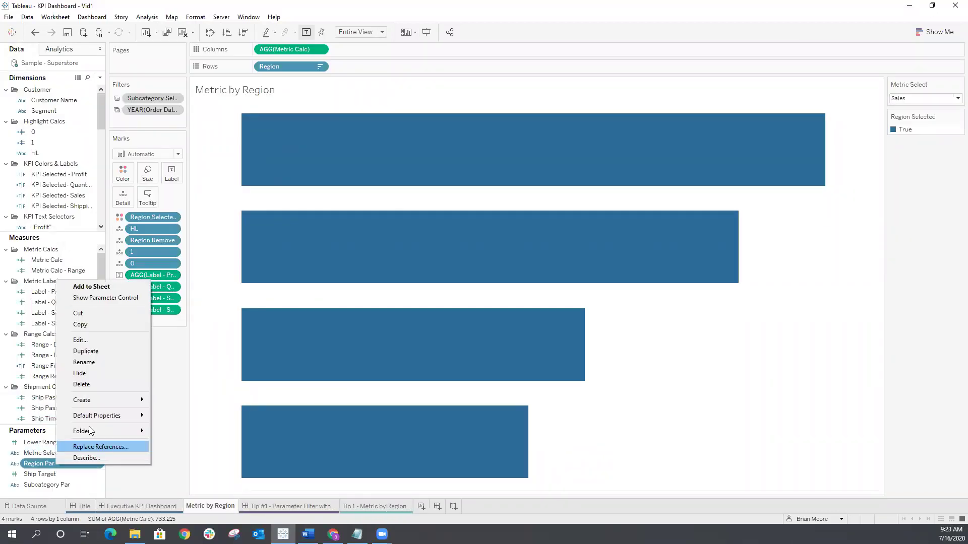
click(102, 341)
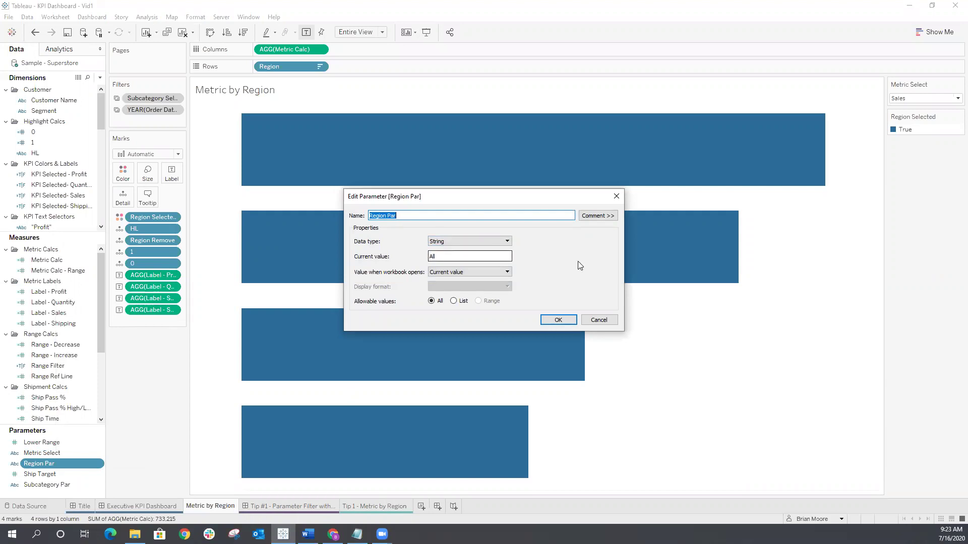
click(558, 320)
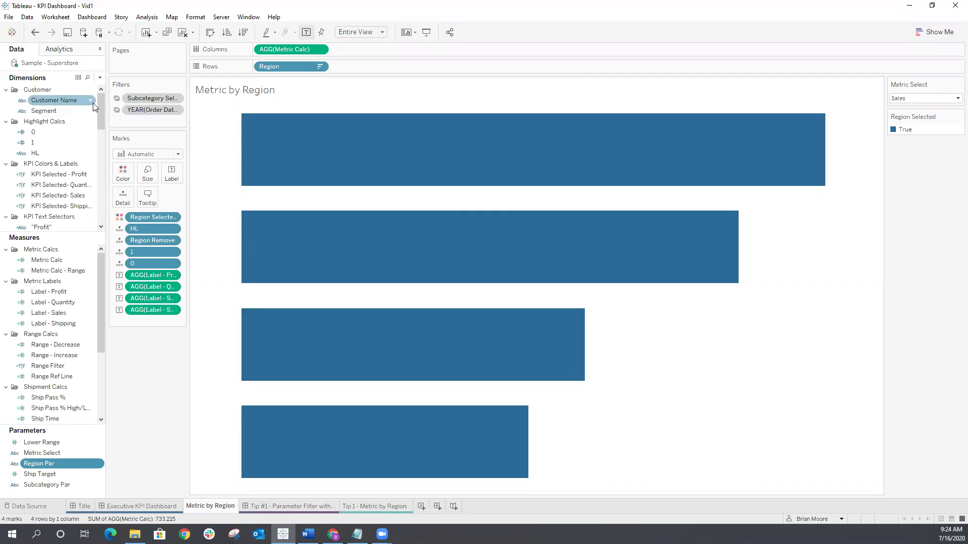
- Search the data fields for "reg" and review the formula of the Region Selected calculated field
click(88, 77)
text(r)
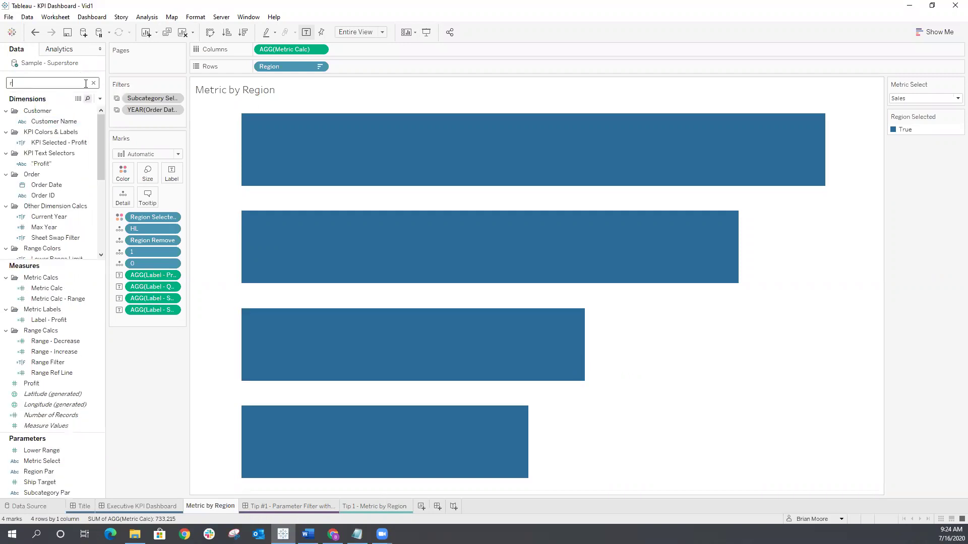
text(eg)
right_click(62, 156)
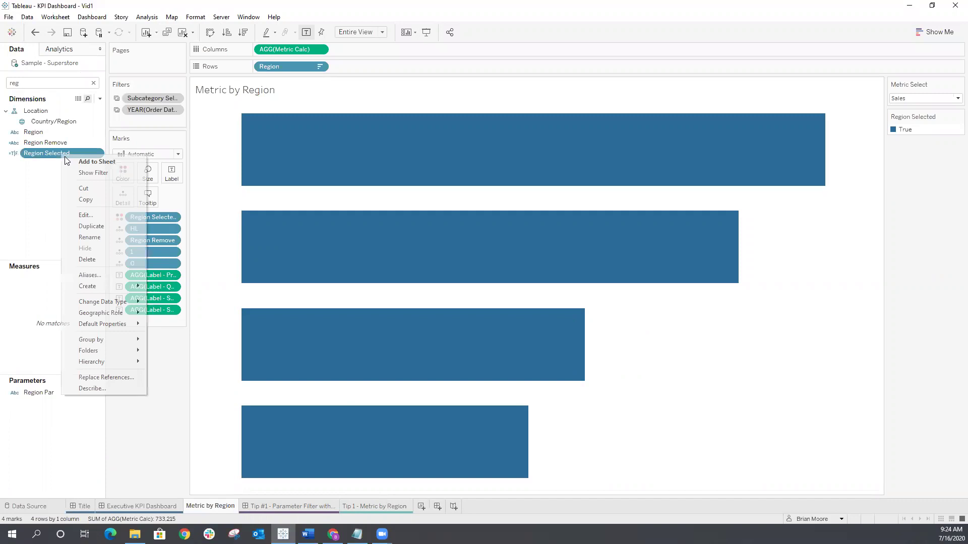
click(109, 215)
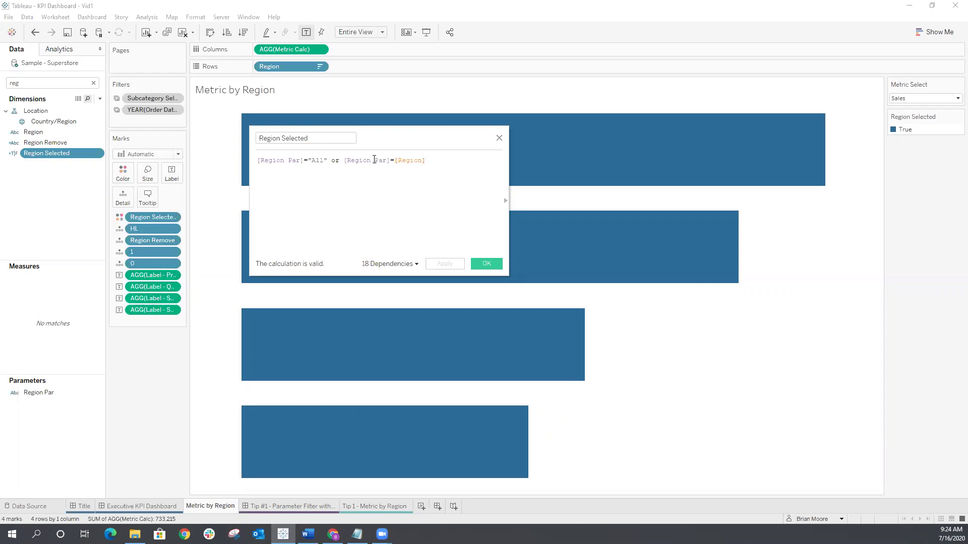
click(487, 264)
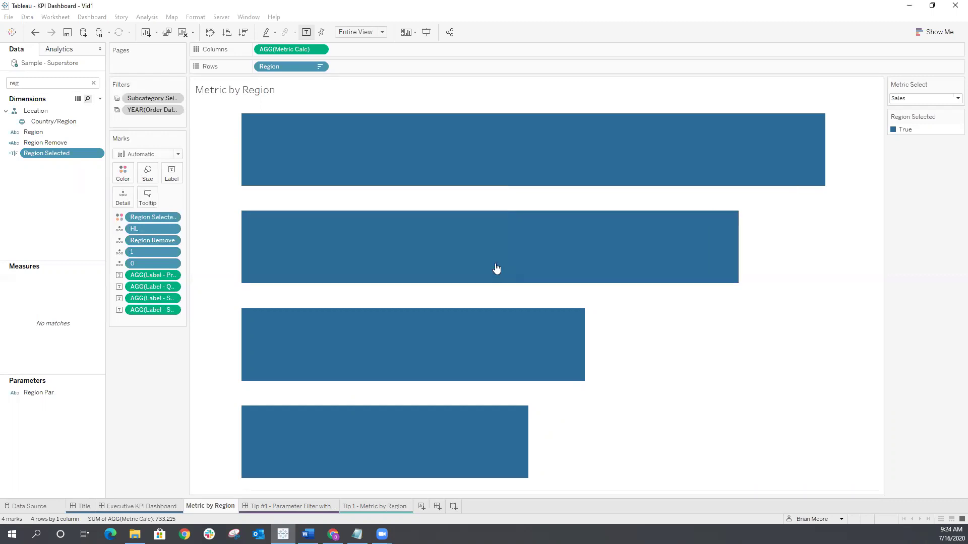
- Open the Metric by Sub-Category worksheet from the dashboard and review the values chosen in its Region Selected filter
click(155, 507)
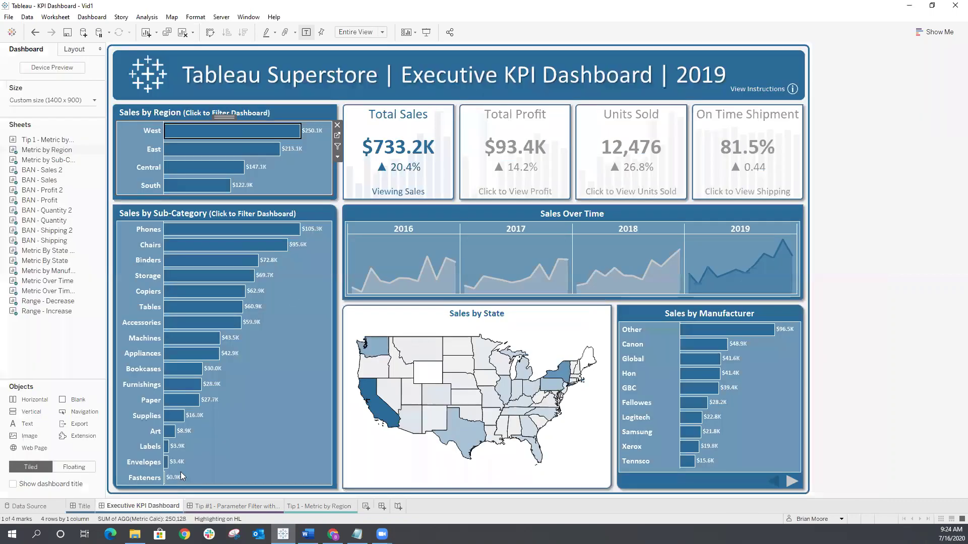
click(301, 286)
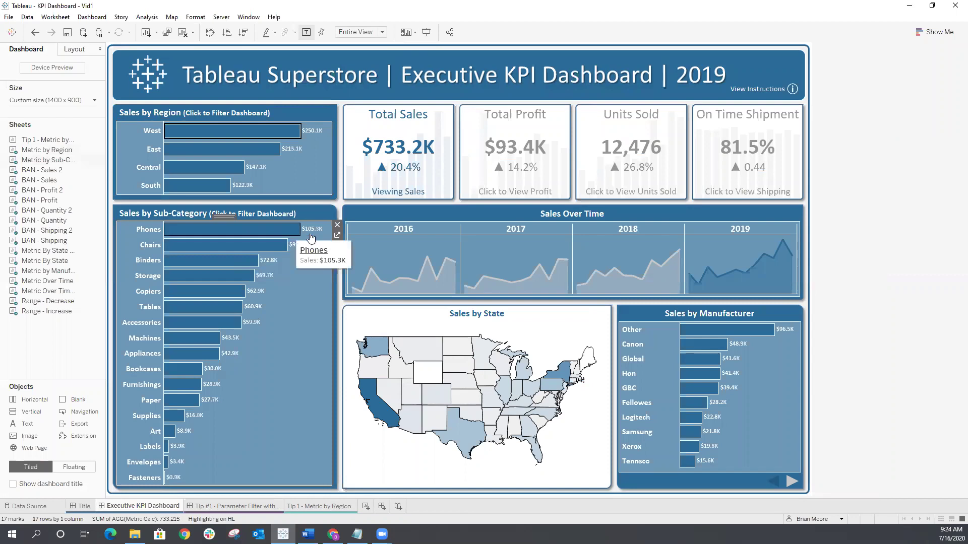
click(338, 237)
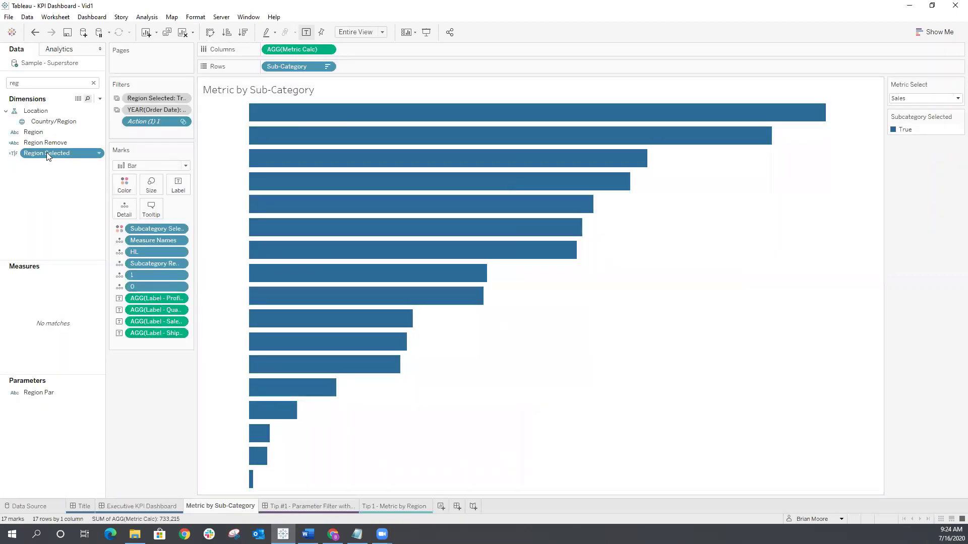
drag(48, 155, 145, 97)
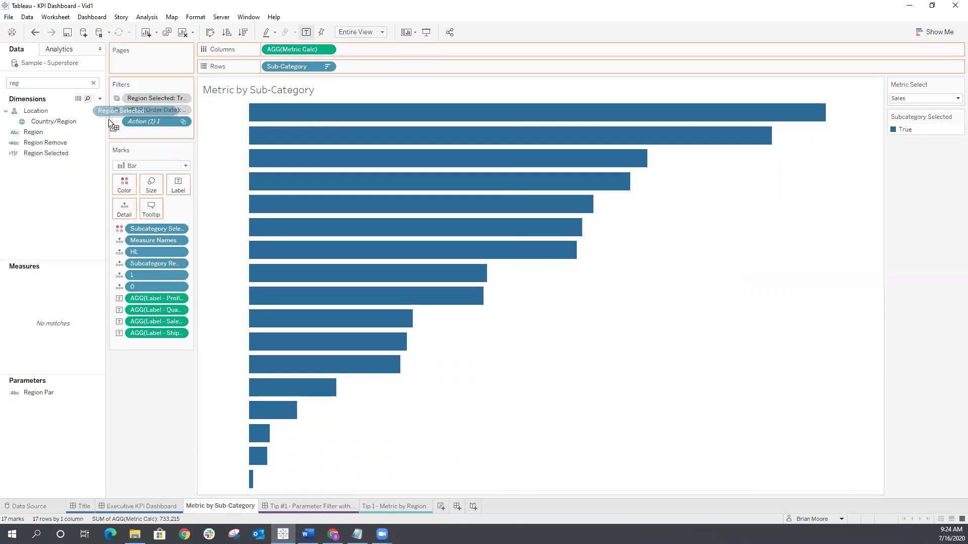
right_click(166, 97)
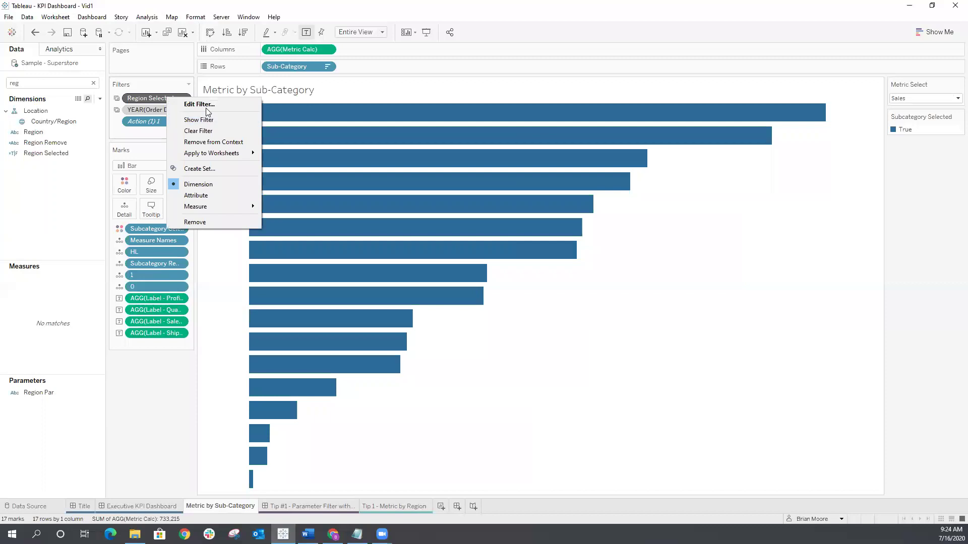
click(199, 104)
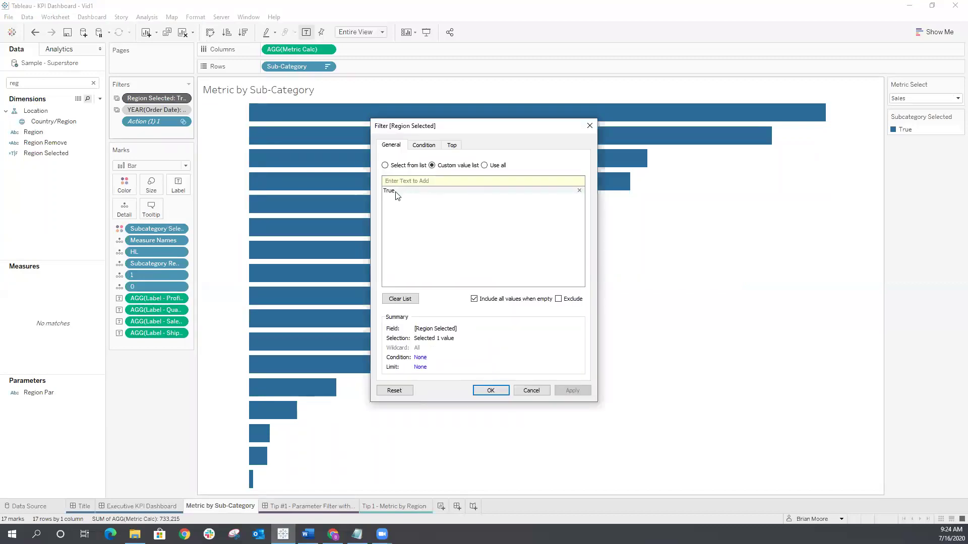
click(491, 390)
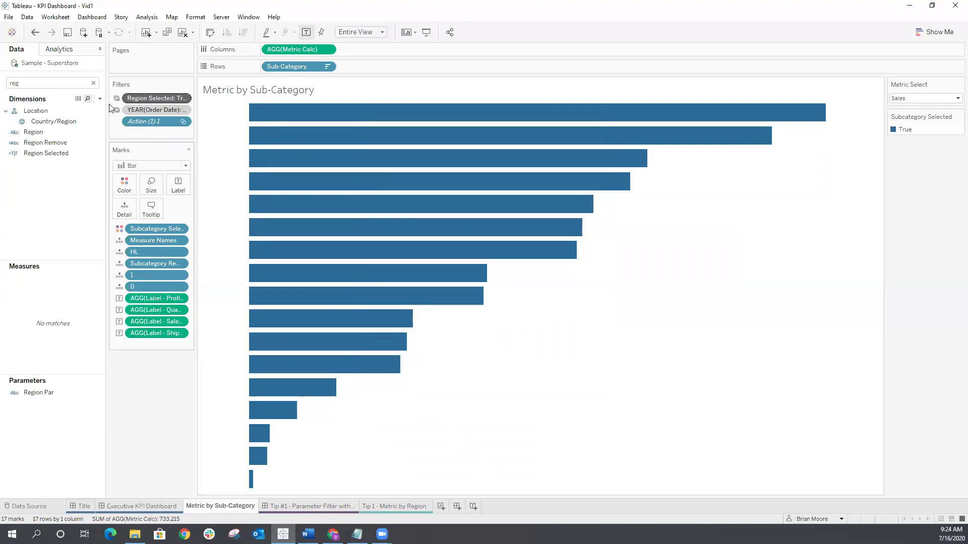
- Review which selected worksheets the Region Selected filter applies to
right_click(157, 97)
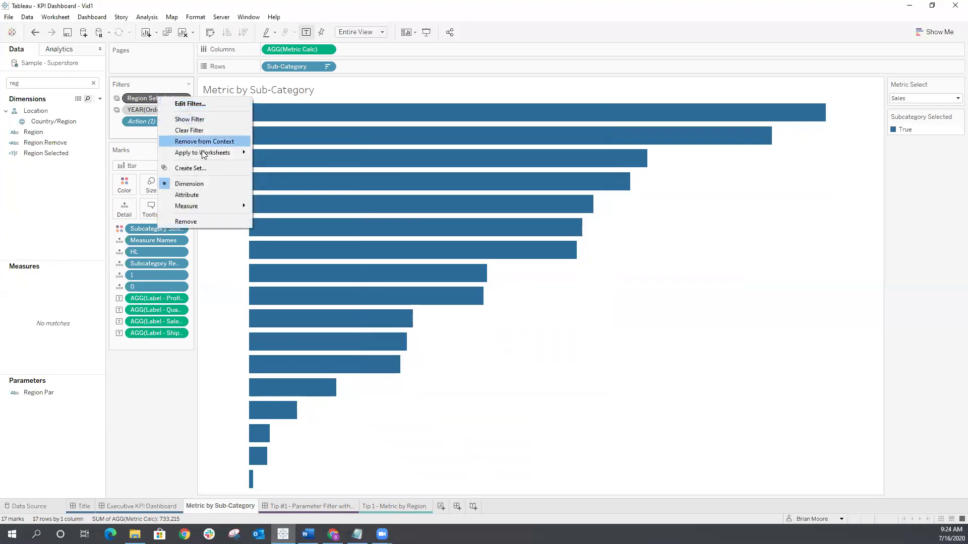
mouse_move(203, 154)
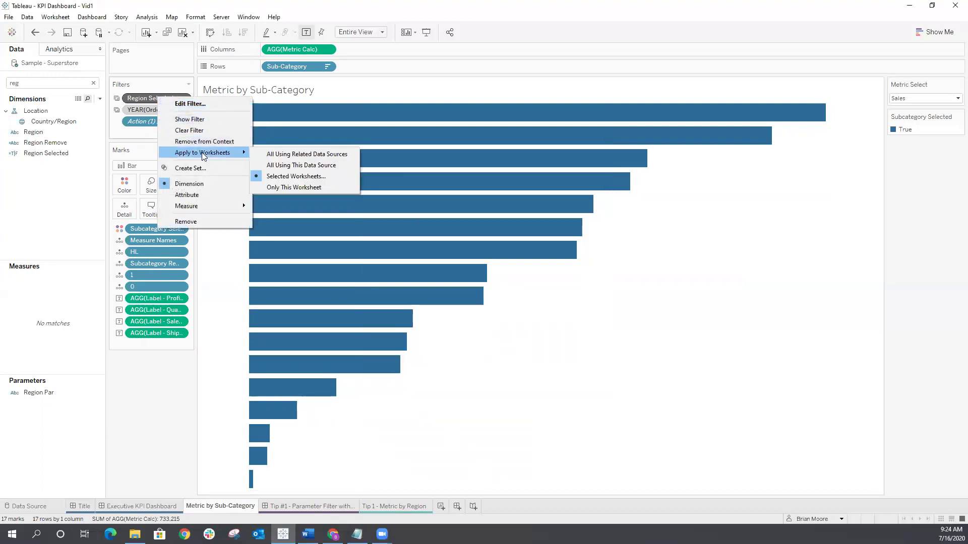
click(293, 177)
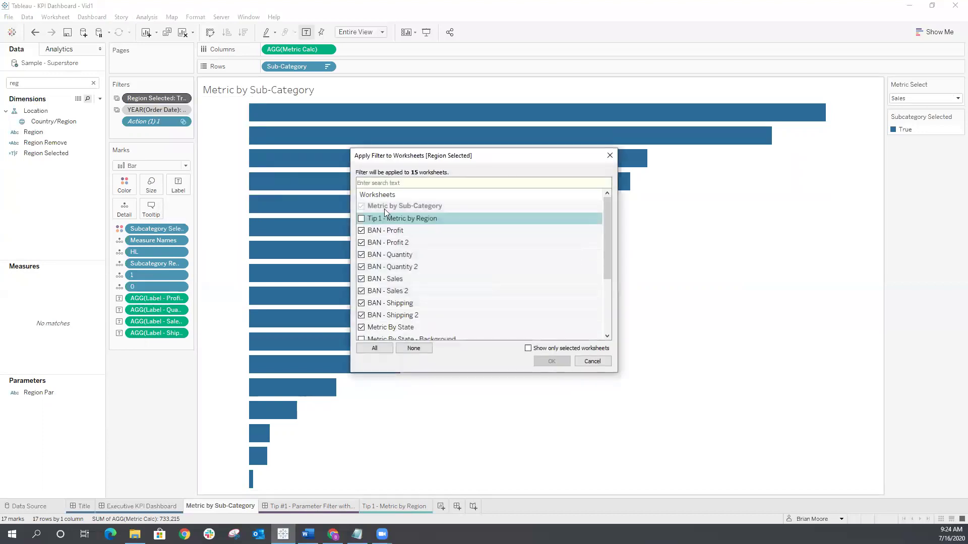
mouse_move(608, 217)
mouse_down()
mouse_move(602, 275)
mouse_move(613, 211)
mouse_up()
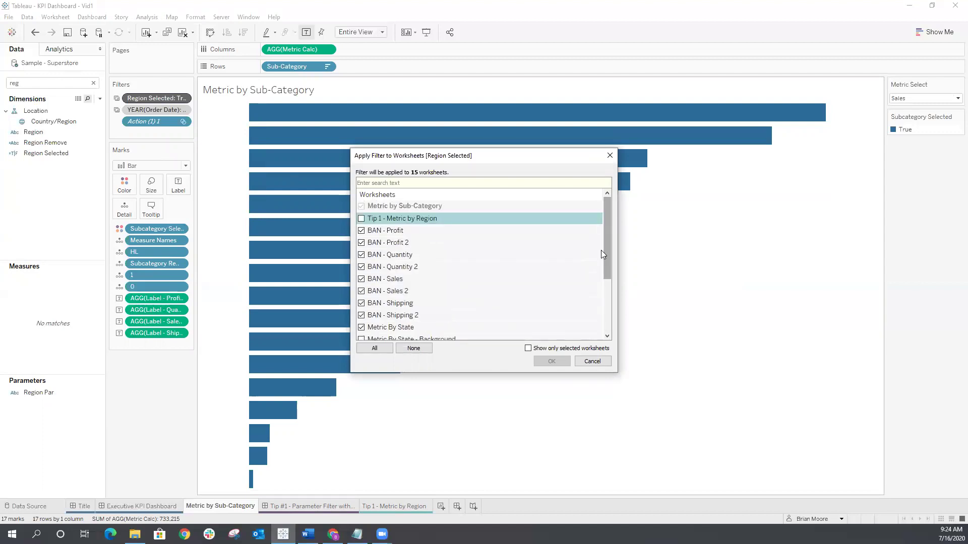
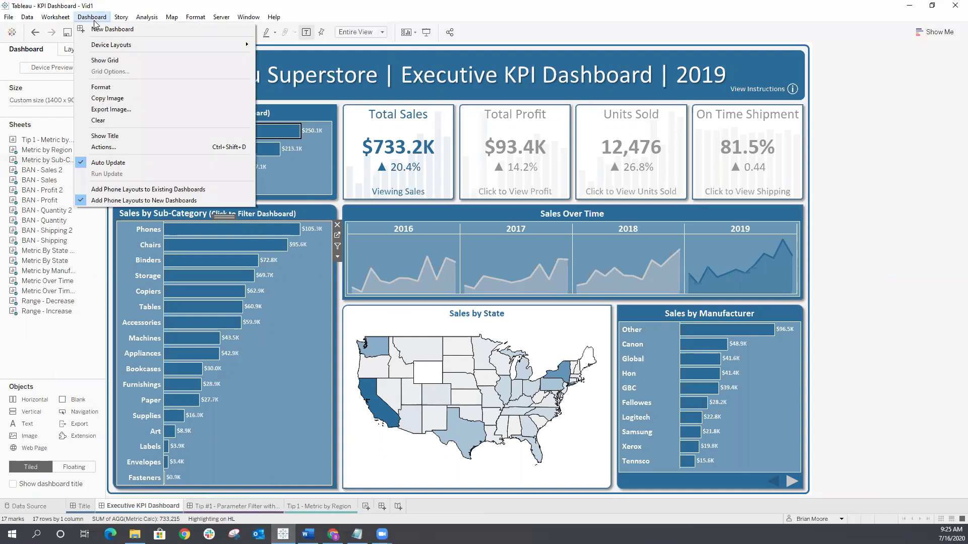
- Review the Executive KPI Dashboard's actions and the action types that can be added, including Change Parameter, without adding one
click(121, 149)
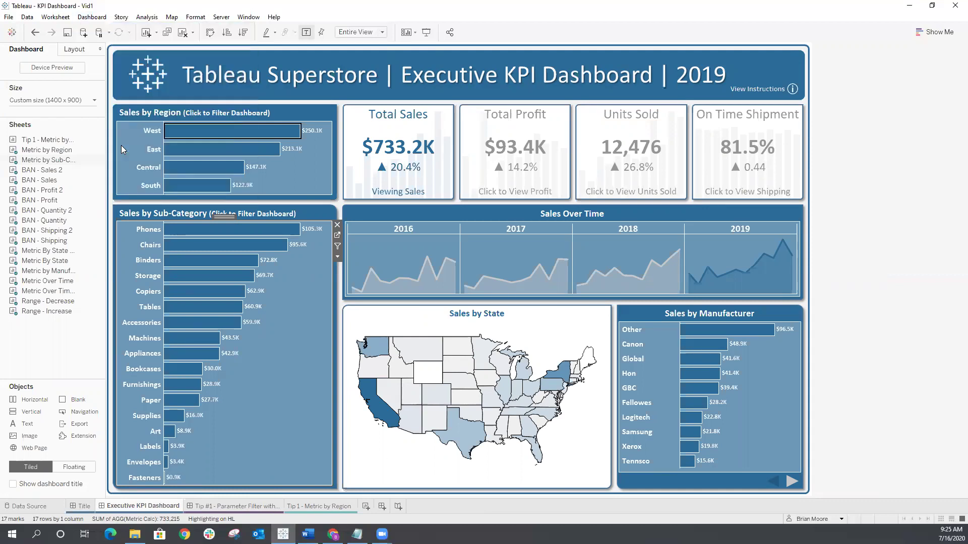
click(364, 301)
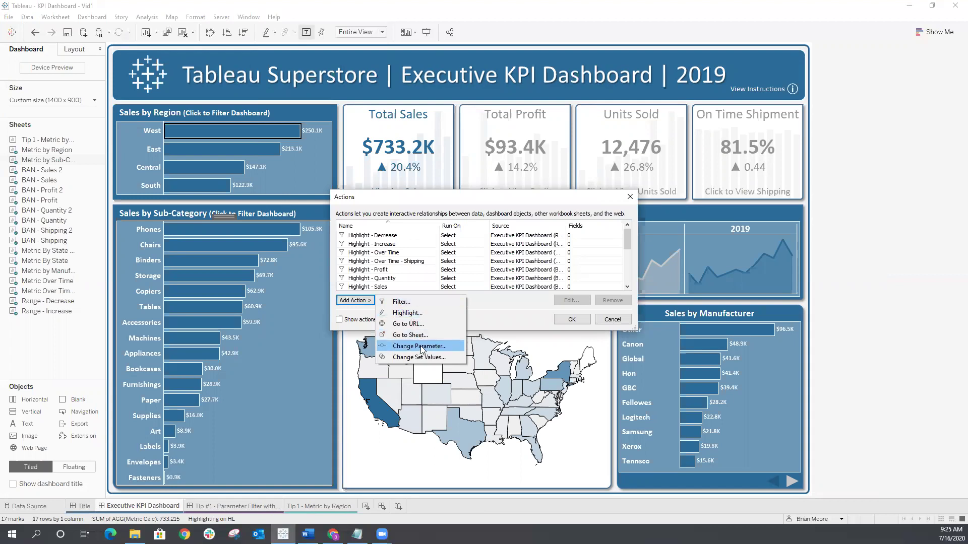
click(244, 507)
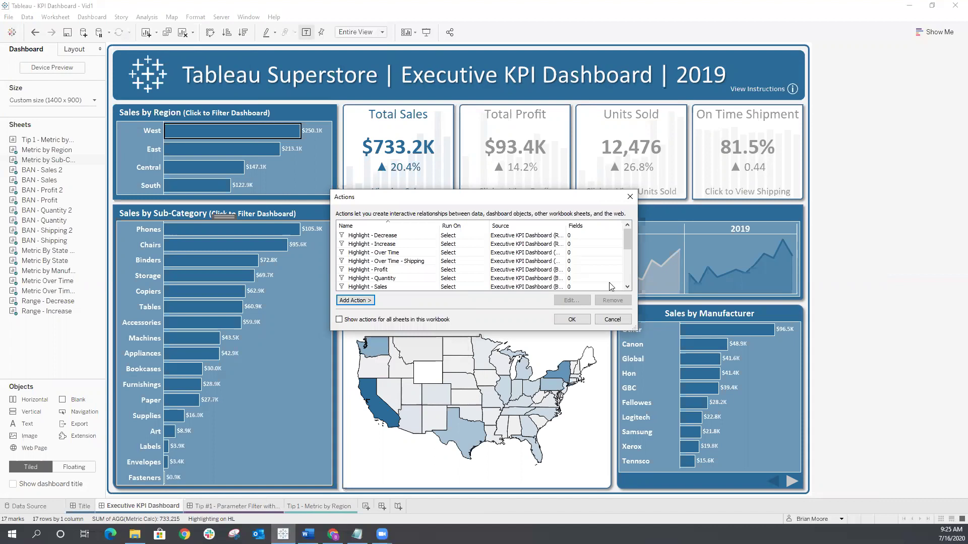
click(613, 319)
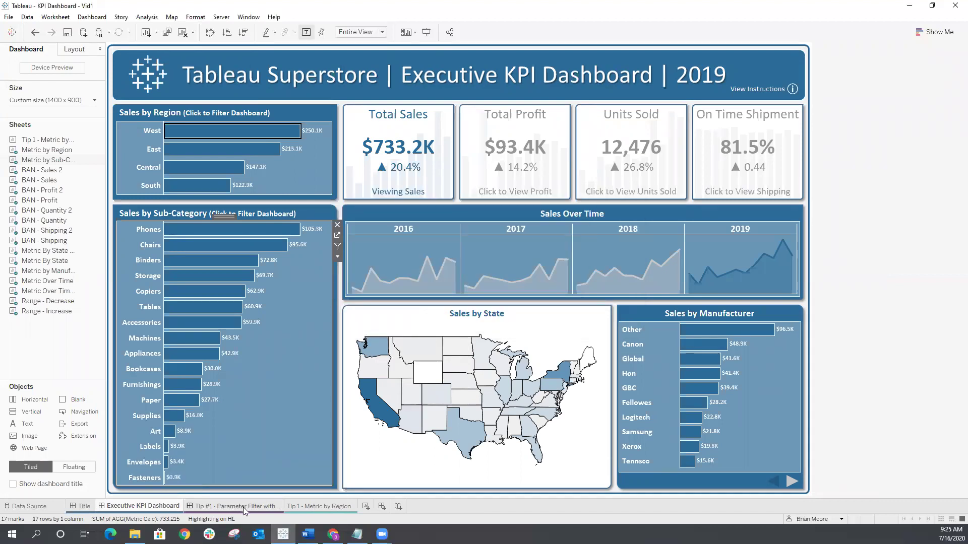
- Switch to the Tip #1 - Parameter Filter dashboard
click(243, 507)
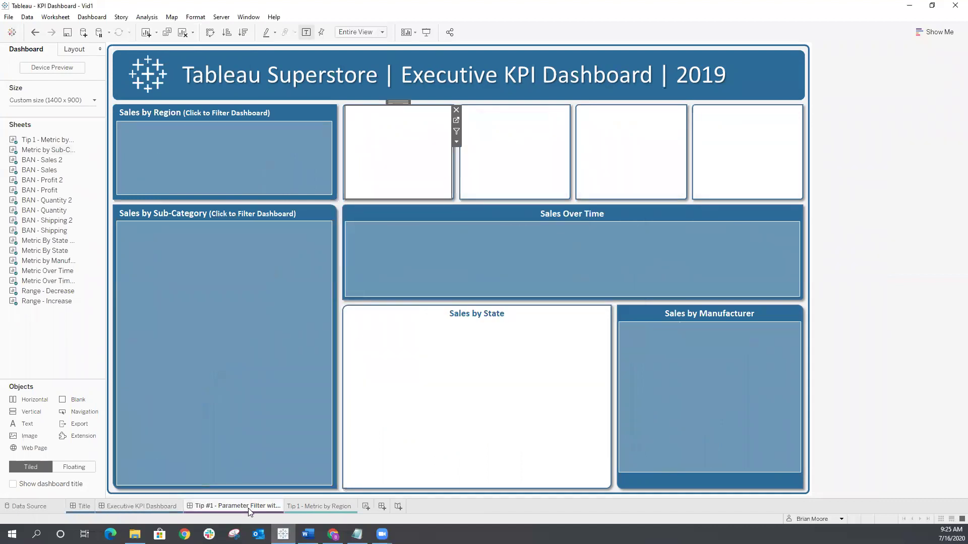
- Add a Change Parameter action to the dashboard, with only Tip 1 - Metric by Region checked as source sheet
click(98, 18)
click(129, 145)
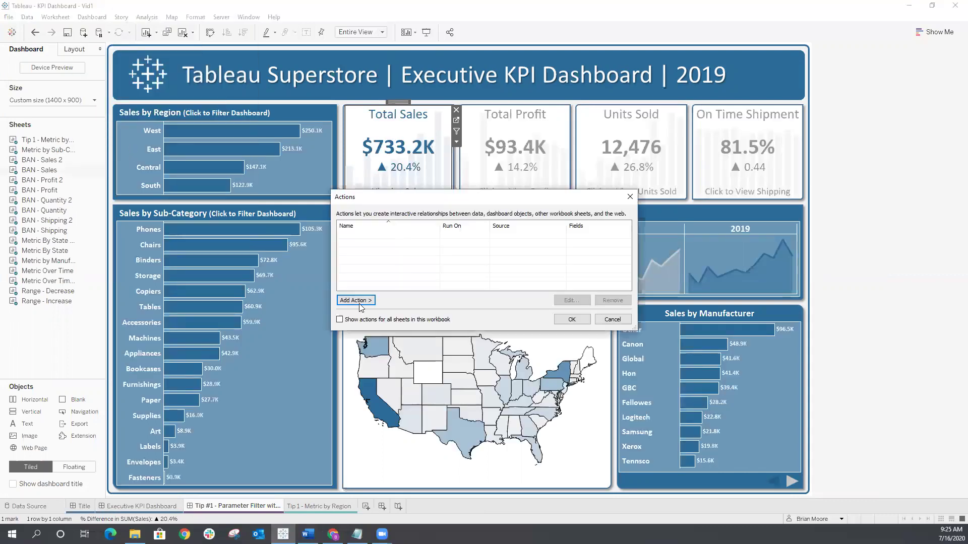
click(354, 301)
click(423, 345)
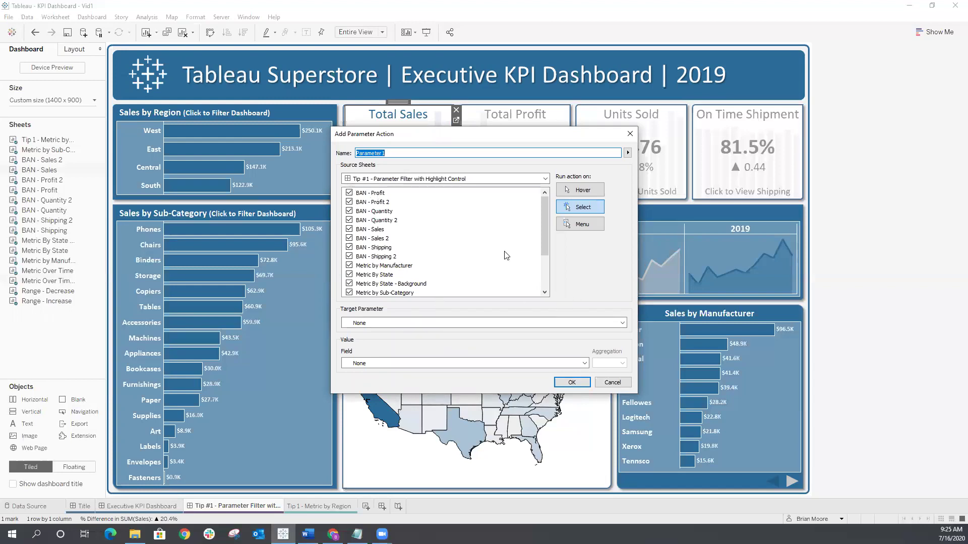
click(372, 196)
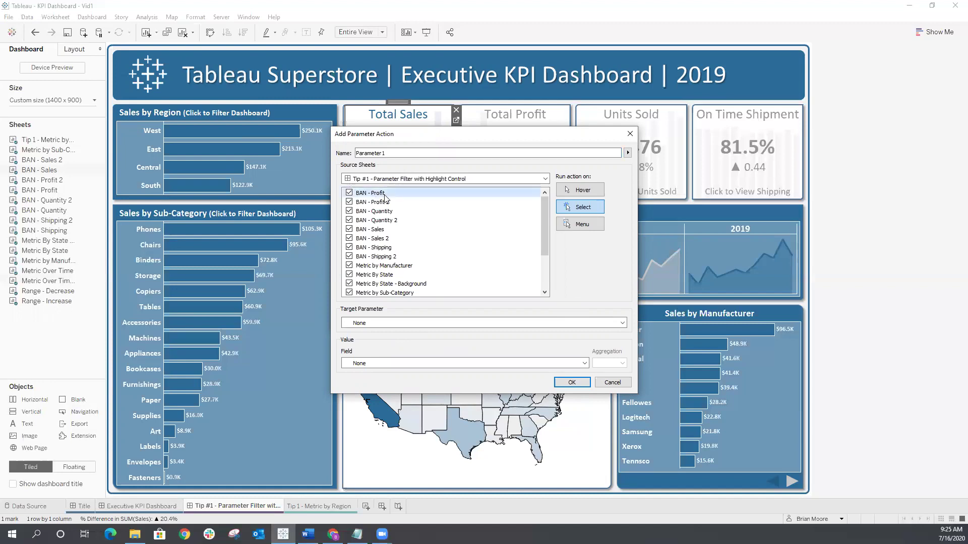
drag(545, 235, 540, 284)
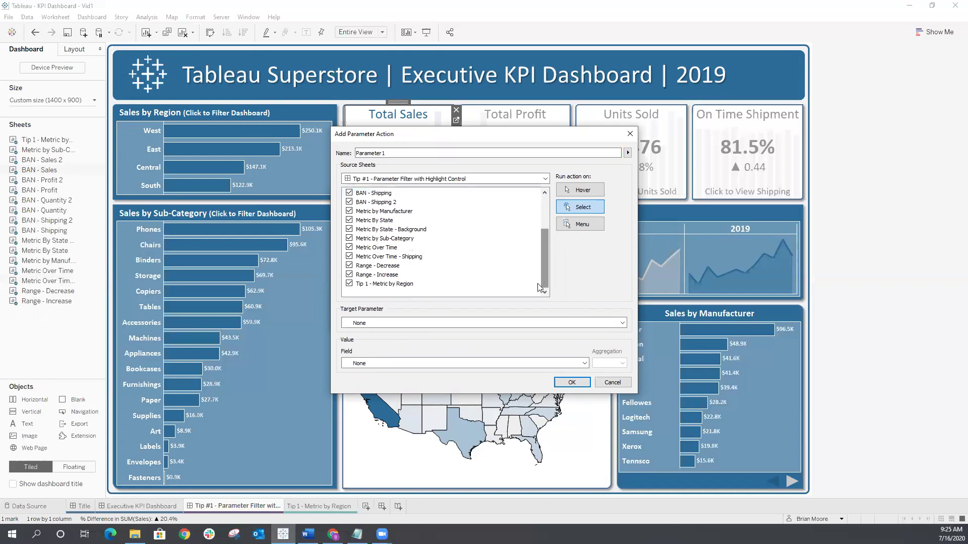
shift+click(395, 285)
click(348, 285)
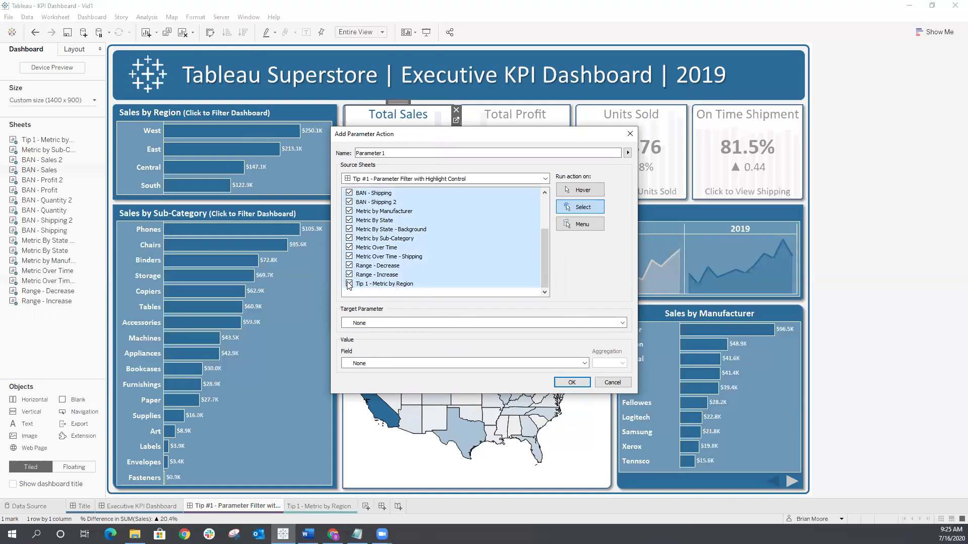
click(403, 285)
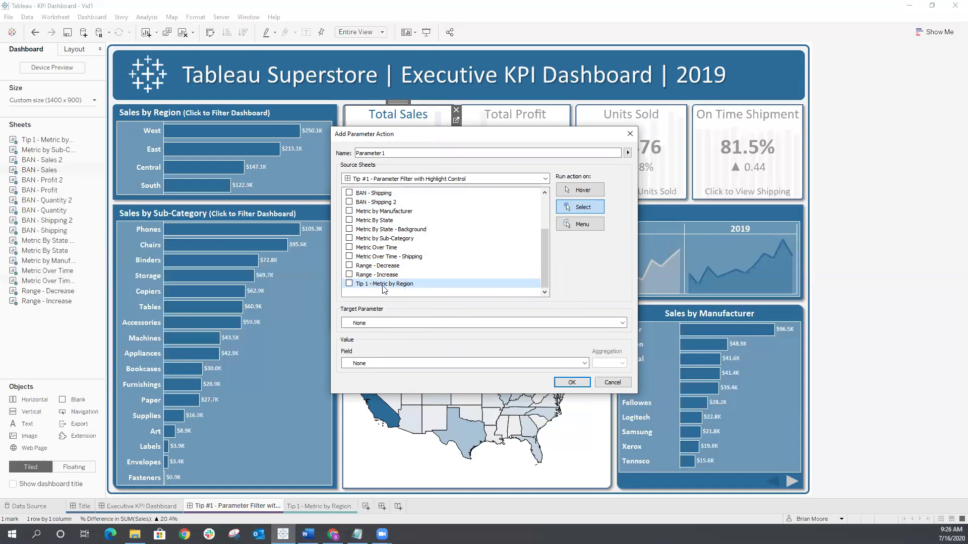
click(348, 284)
- Set the action's target parameter to Region Par and its value field to Region (Sample - Superstore), and save the action
click(388, 325)
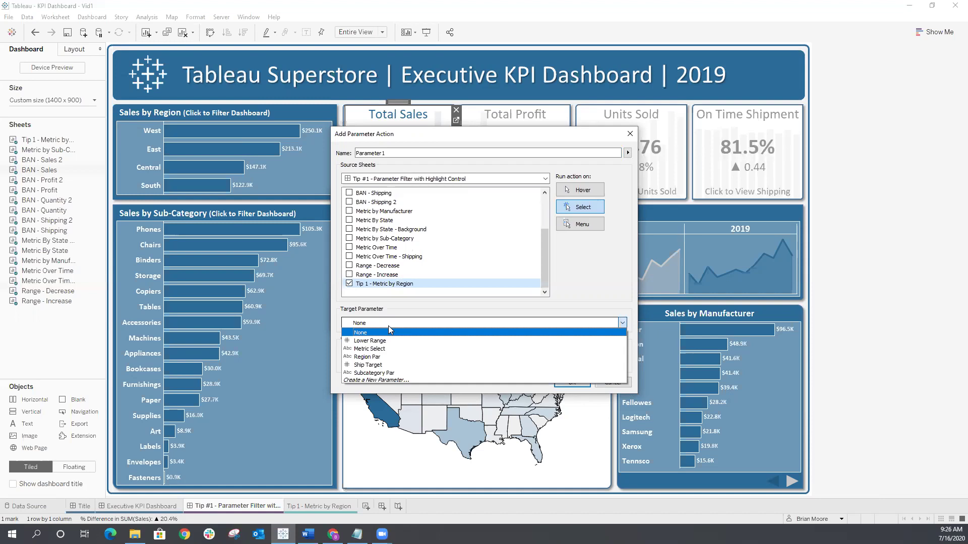
click(377, 358)
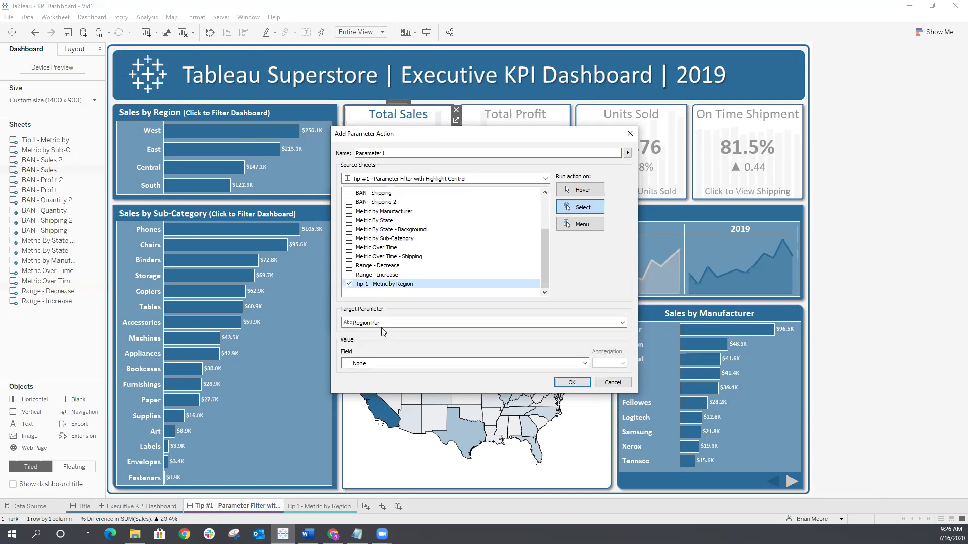
click(377, 364)
click(379, 382)
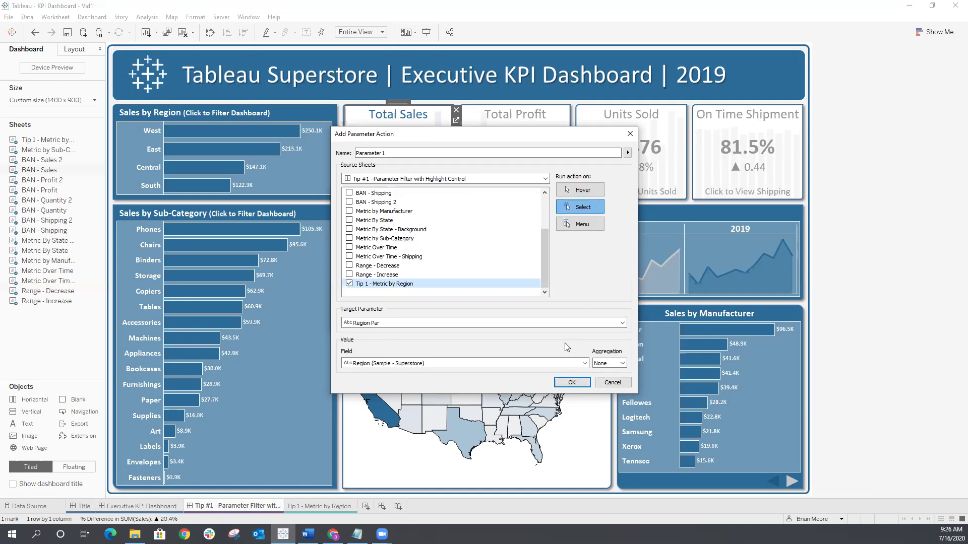
click(572, 383)
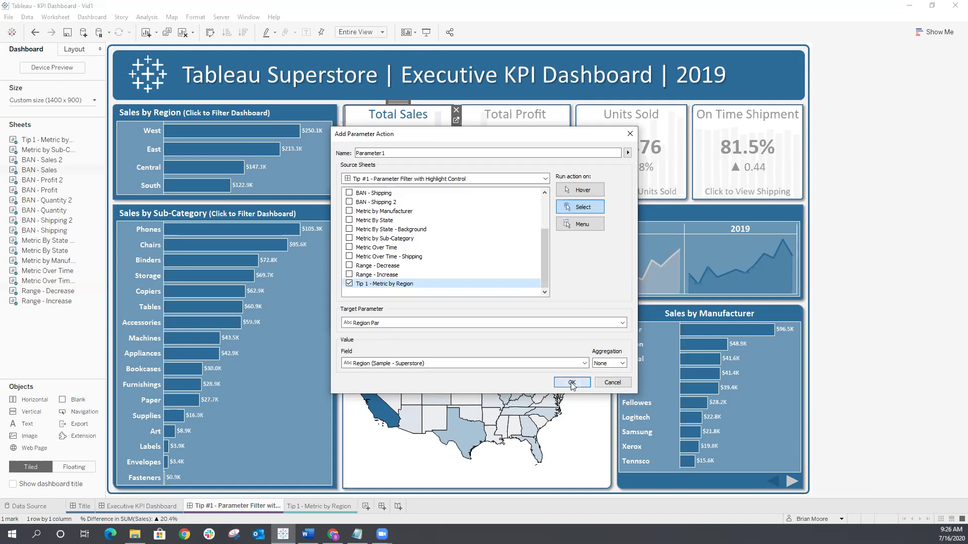
click(572, 320)
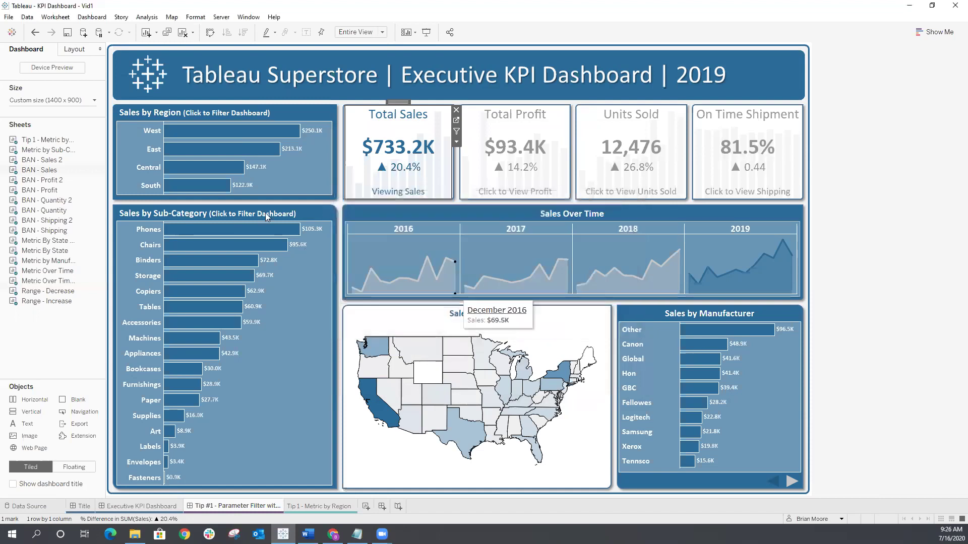
- Test the parameter filter by selecting West and East in the Sales by Region chart and deselecting East
click(211, 139)
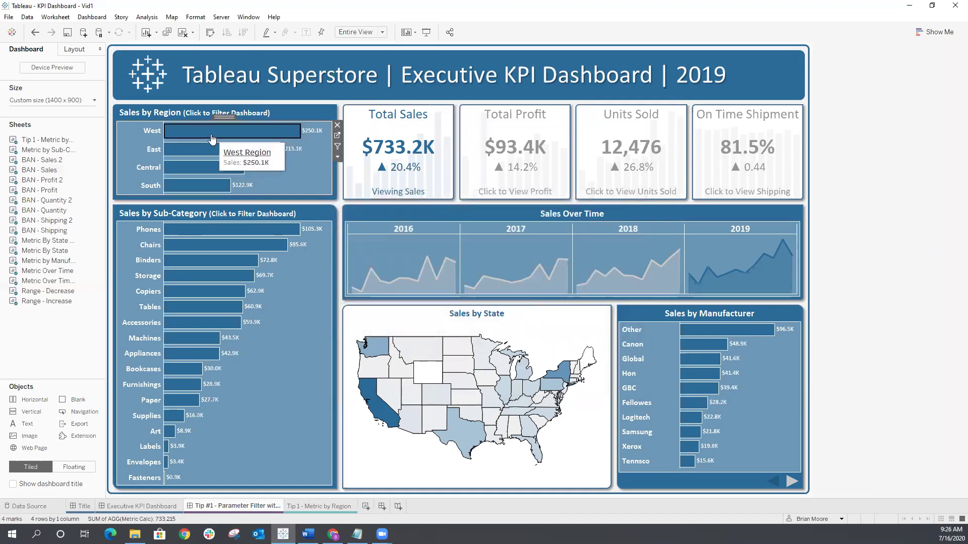
click(212, 132)
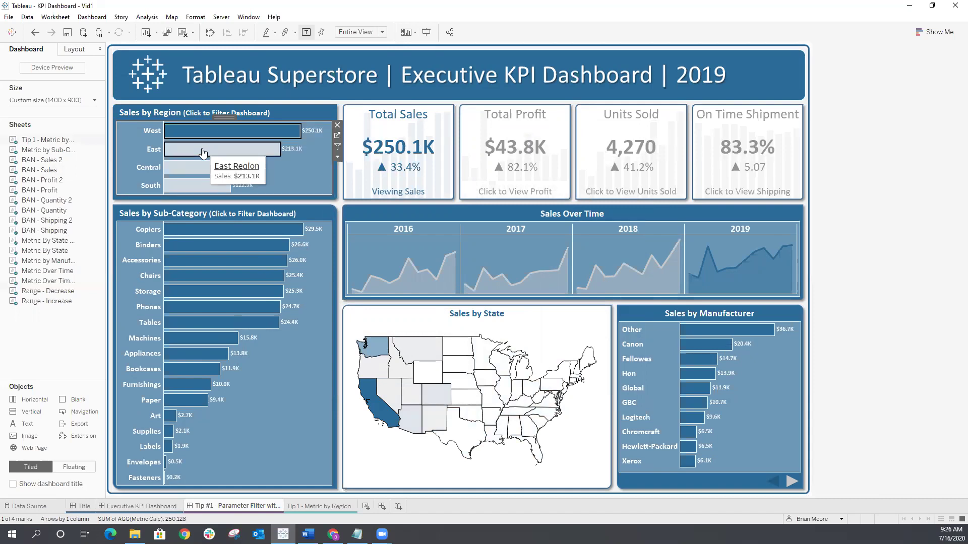
click(203, 149)
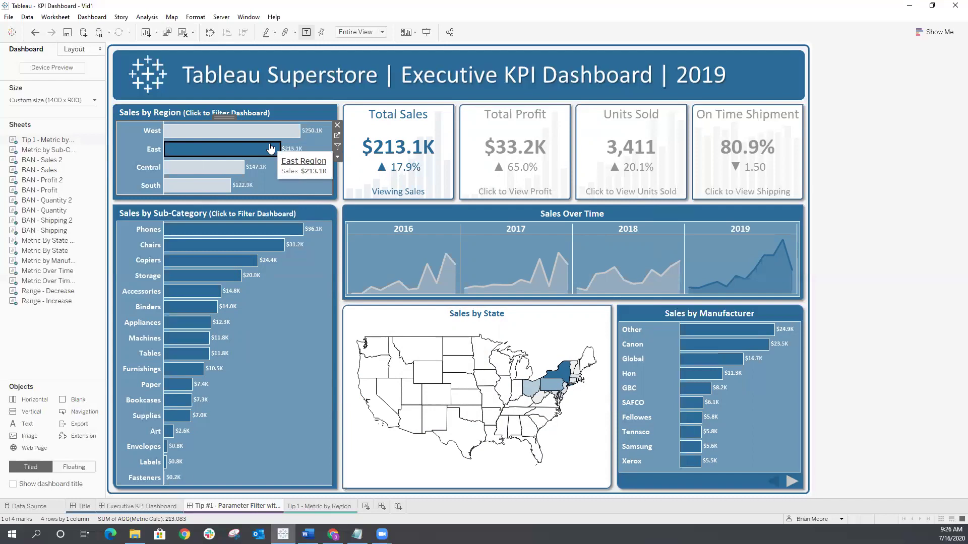
mouse_move(270, 148)
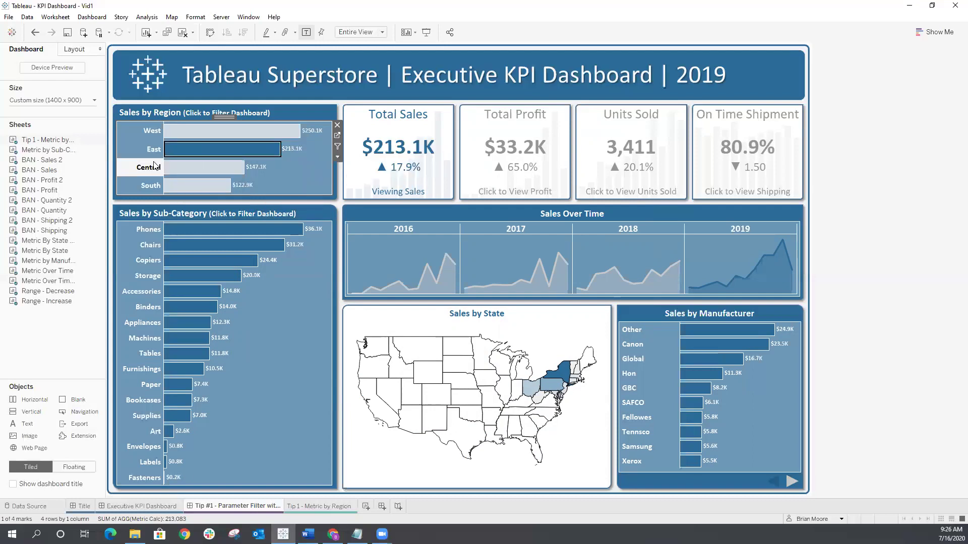
click(214, 151)
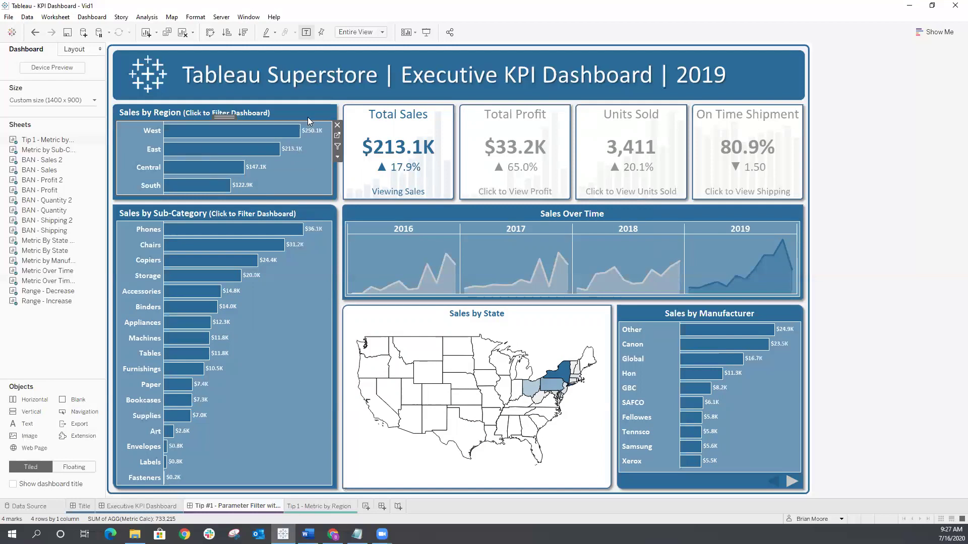
- Open the Tip 1 - Metric by Region worksheet from the dashboard and review the formula of the Region Remove calculated field
click(338, 137)
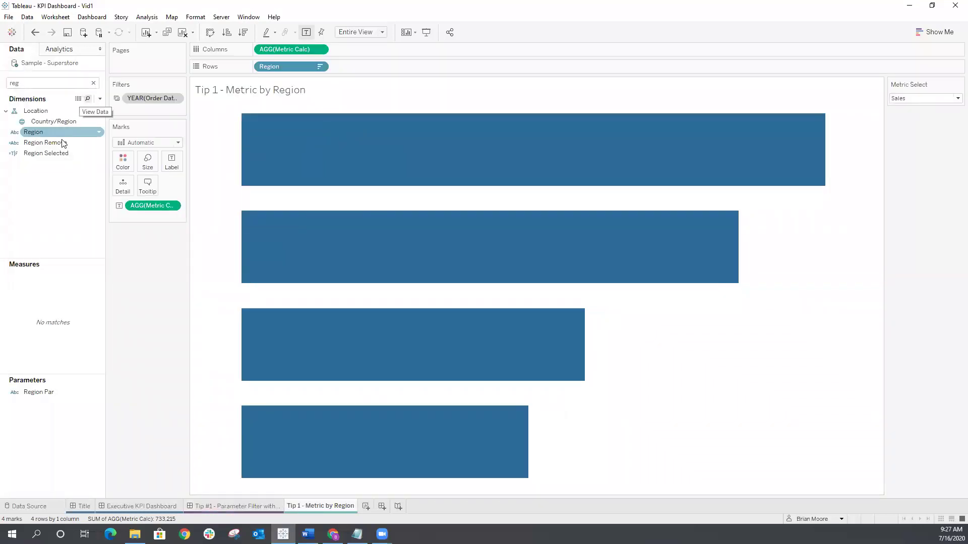
click(59, 159)
right_click(61, 154)
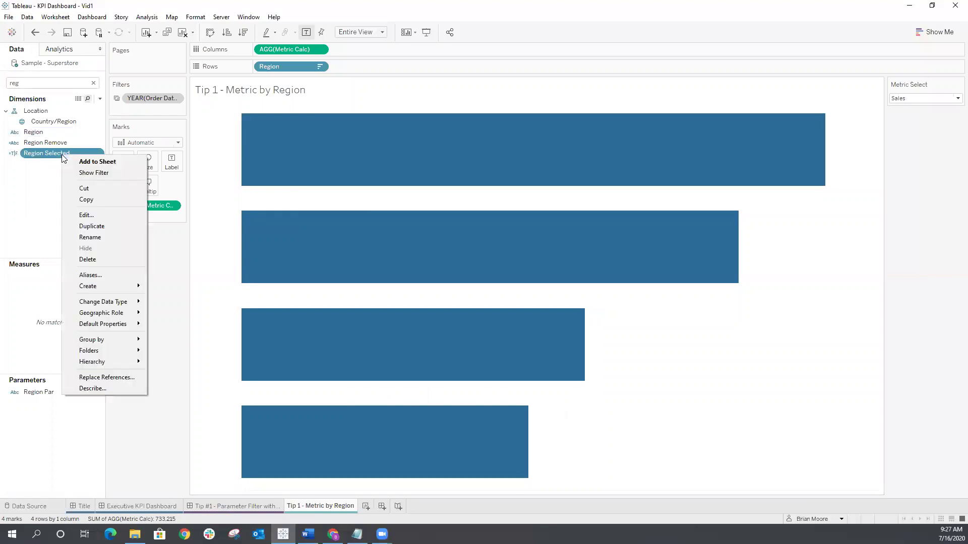
right_click(60, 145)
click(92, 202)
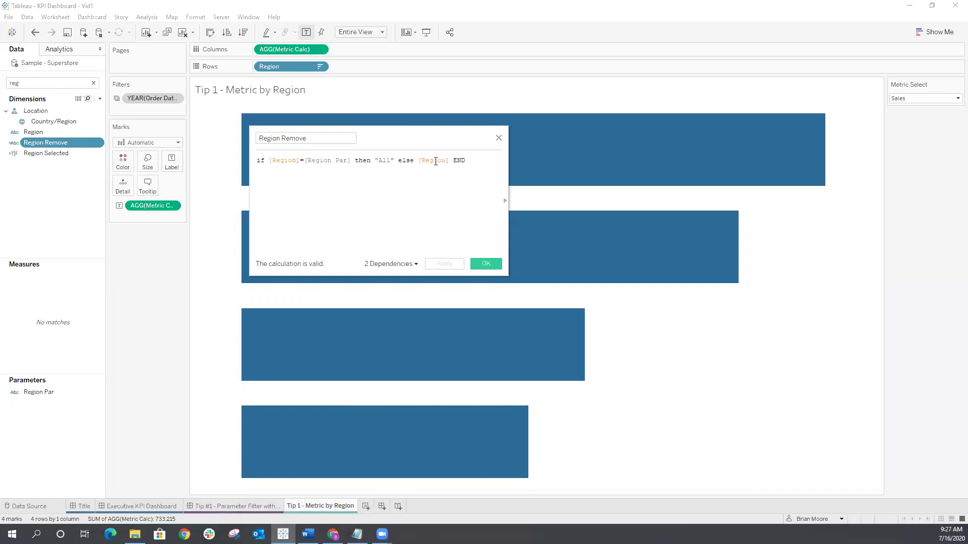
click(485, 263)
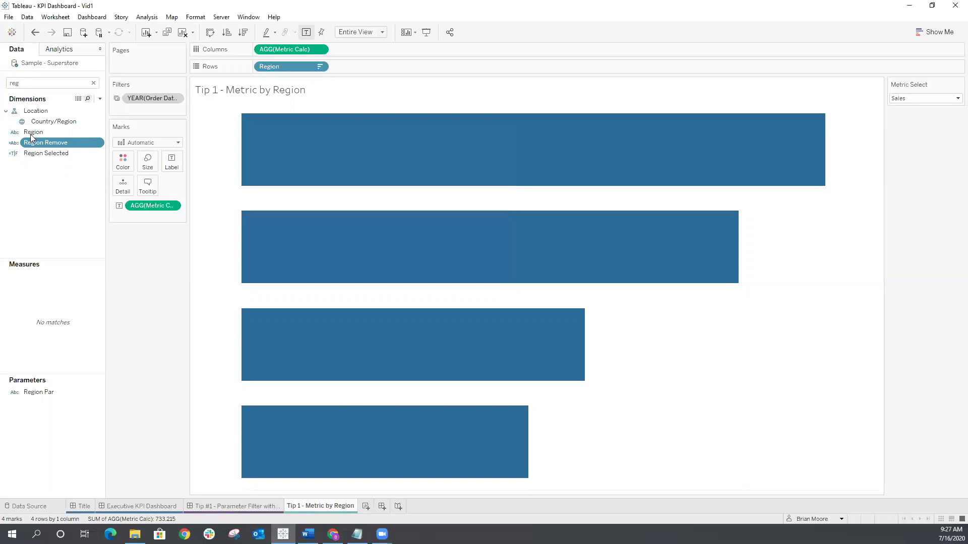
- Add Region Remove to the worksheet's Detail and make it the value field of the Tip #1 dashboard's Parameter1 action
drag(46, 143, 224, 505)
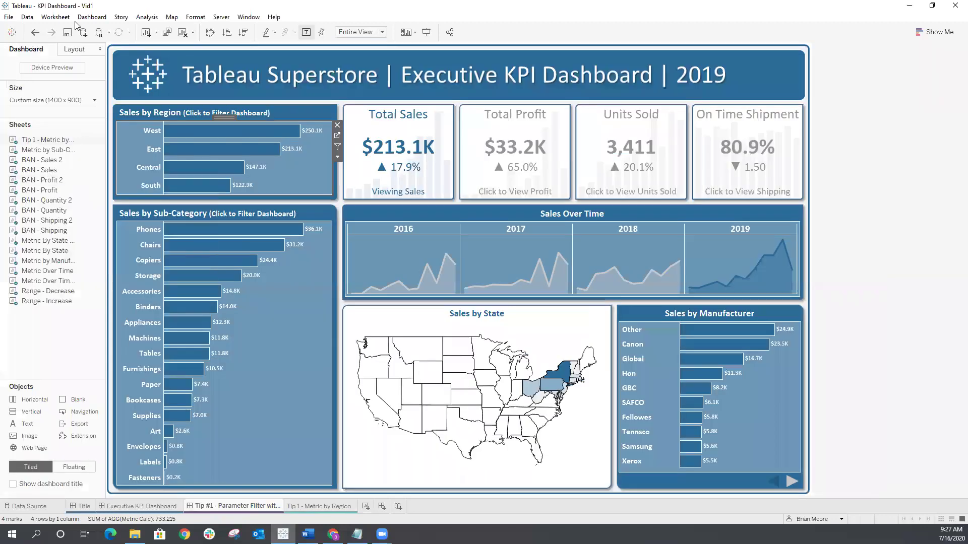
click(91, 18)
click(122, 146)
click(374, 235)
click(574, 301)
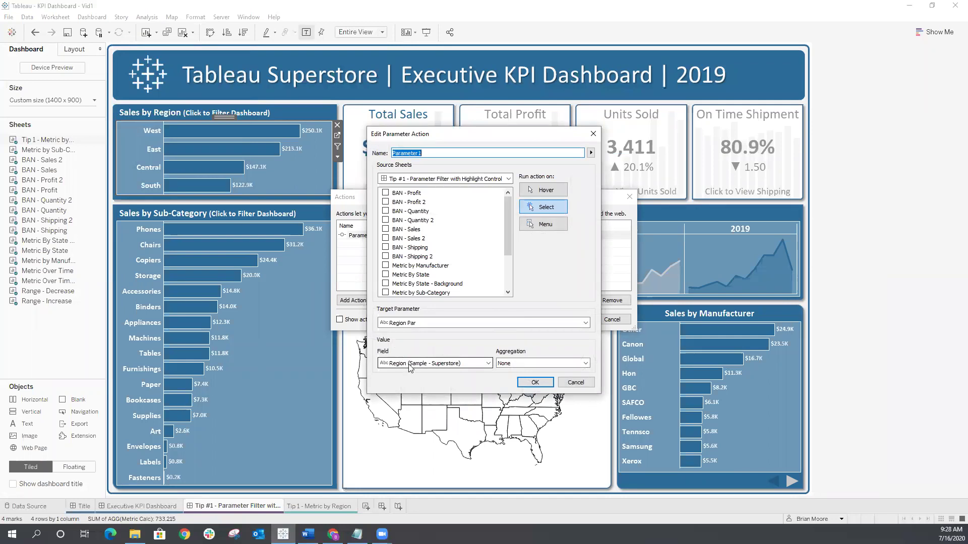
click(411, 367)
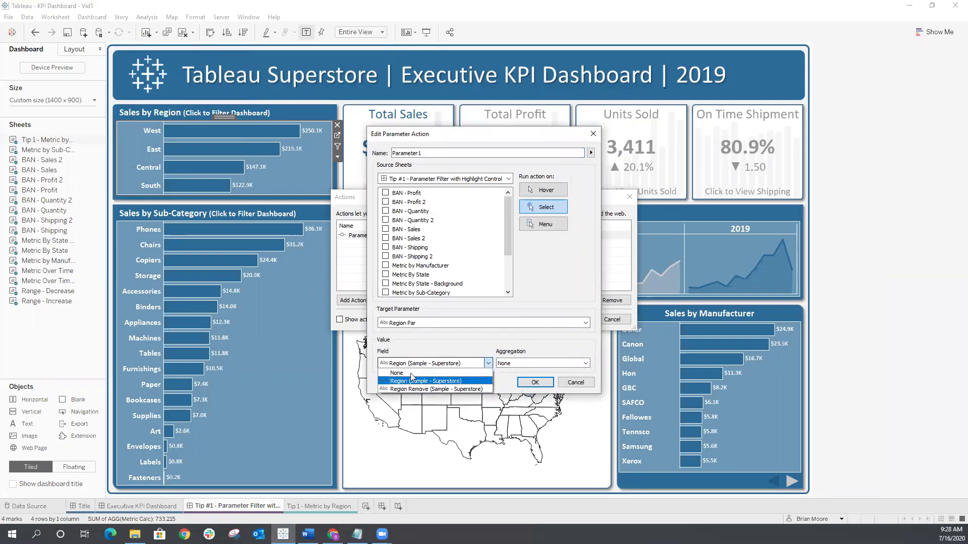
click(412, 386)
click(547, 384)
click(571, 319)
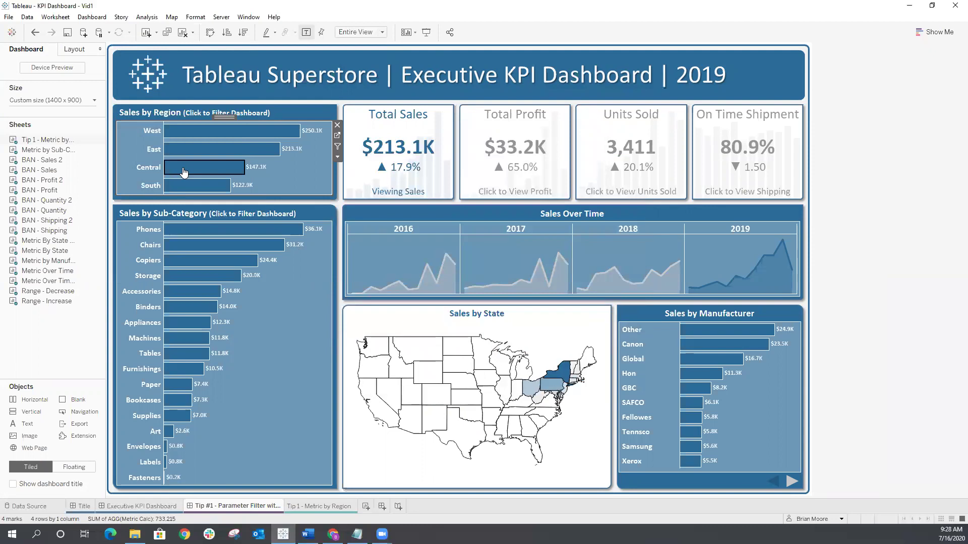
- Test the toggling filter by selecting Central repeatedly and then West twice in the Sales by Region chart
click(197, 168)
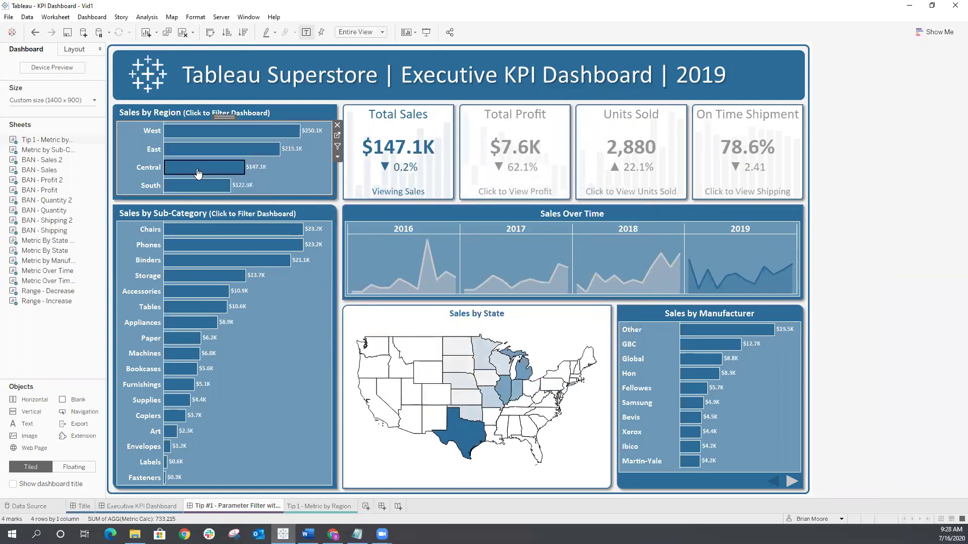
click(197, 173)
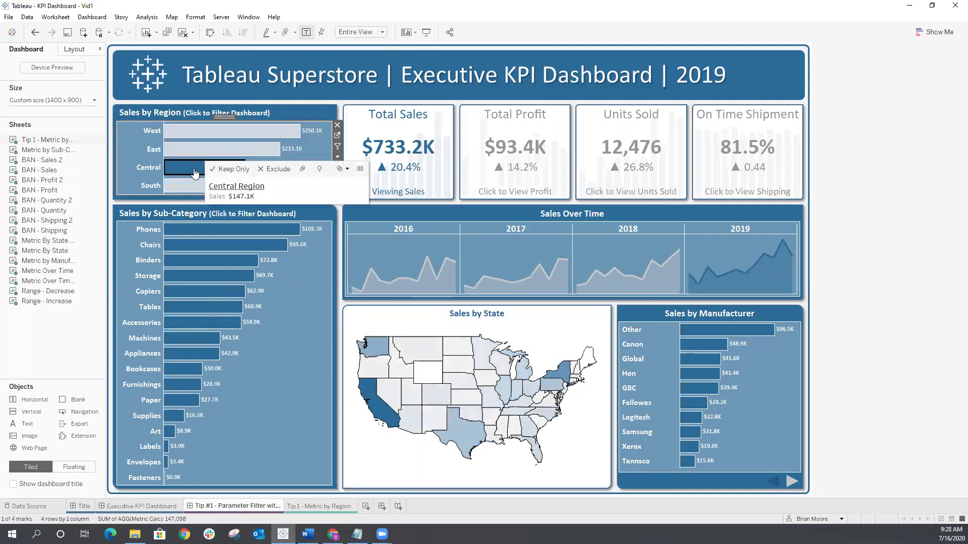
click(196, 173)
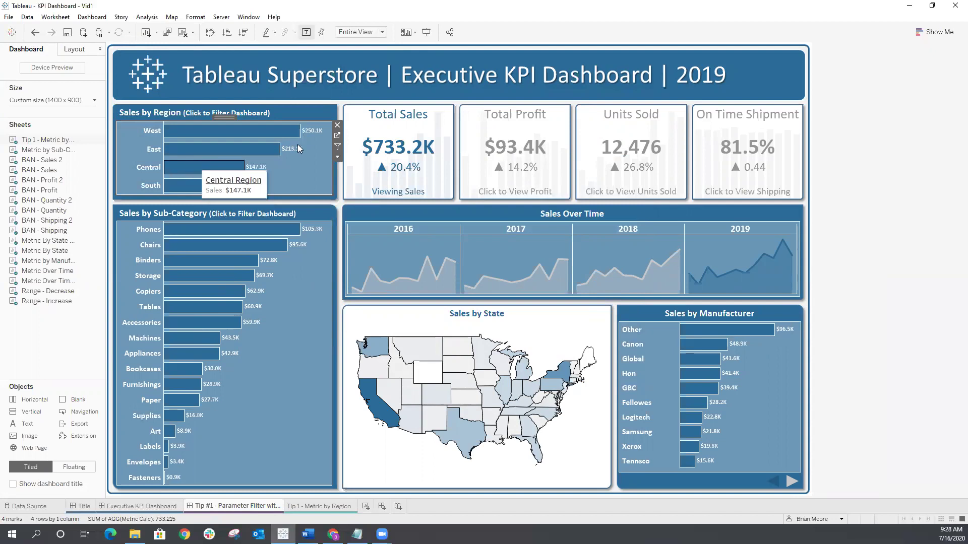
click(225, 133)
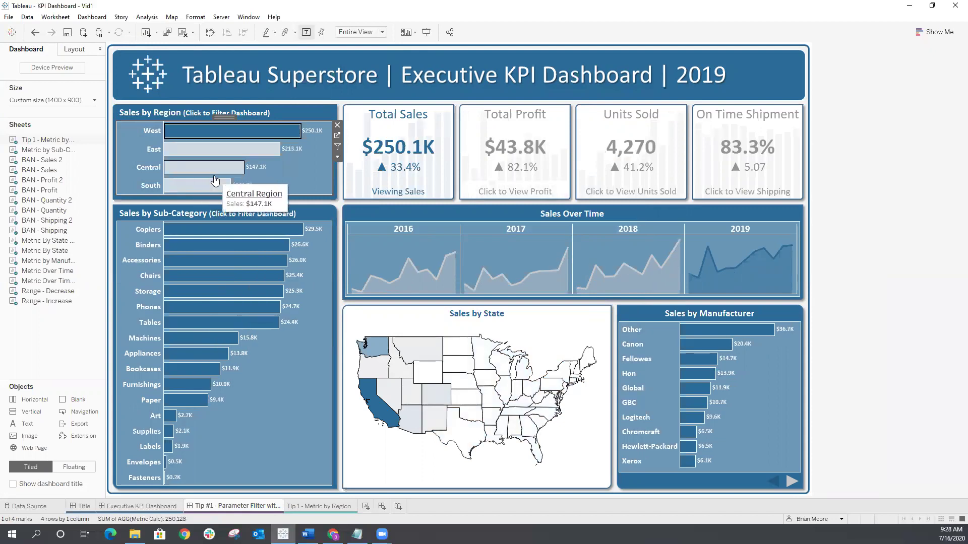
click(224, 137)
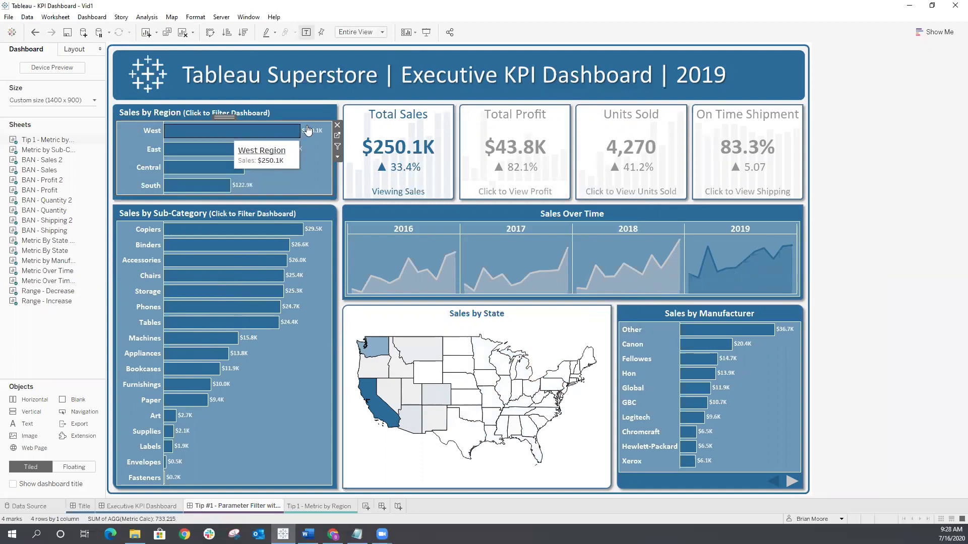
- On the Tip 1 - Metric by Region worksheet, find the HL calculated field and set its formula to "I love Tableau"
click(338, 138)
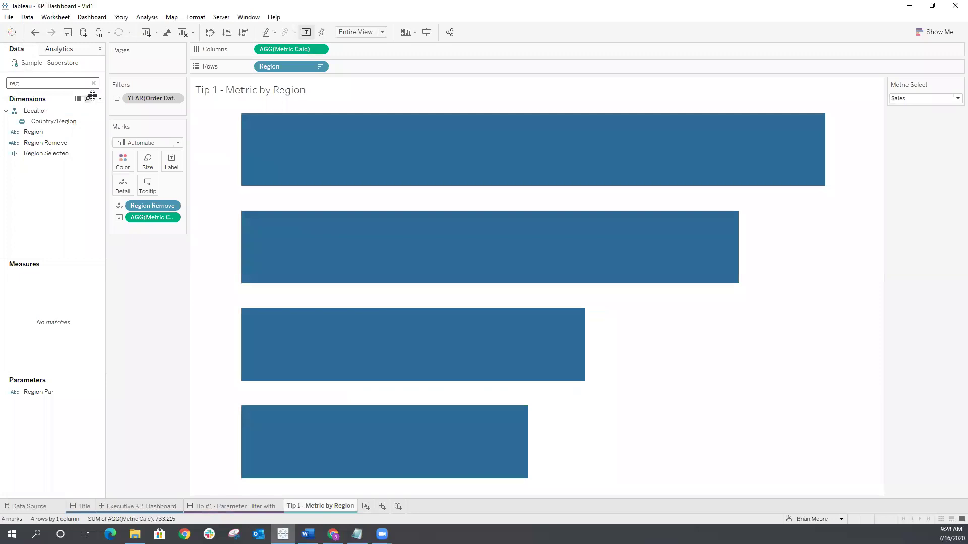
click(64, 82)
key(BackSpace)
key(BackSpace)
key(BackSpace)
text(hl)
click(39, 120)
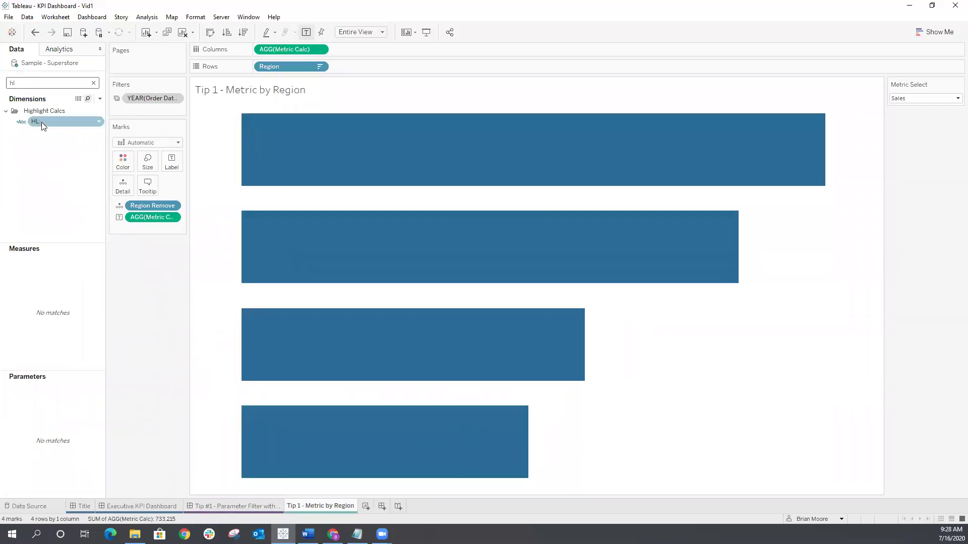
right_click(42, 122)
click(69, 185)
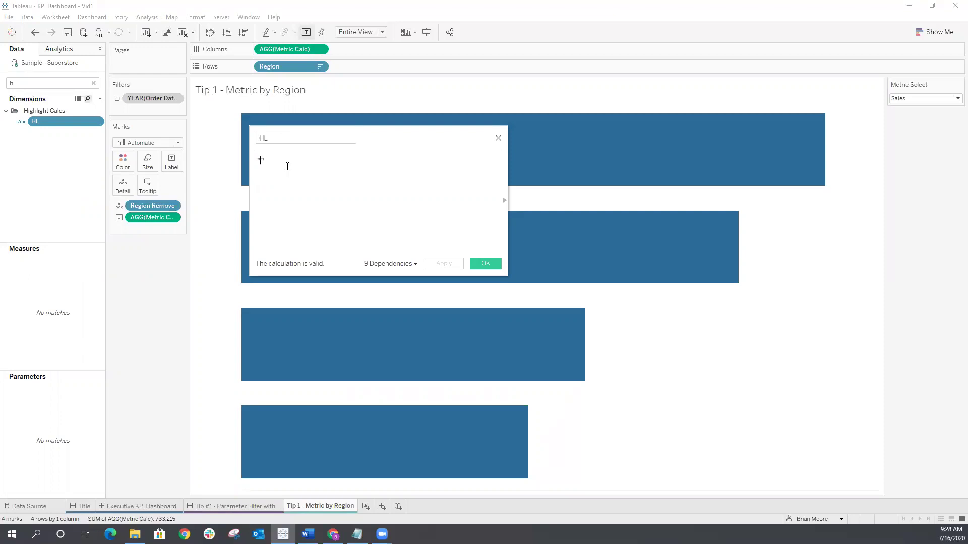
text(I love Tableau)
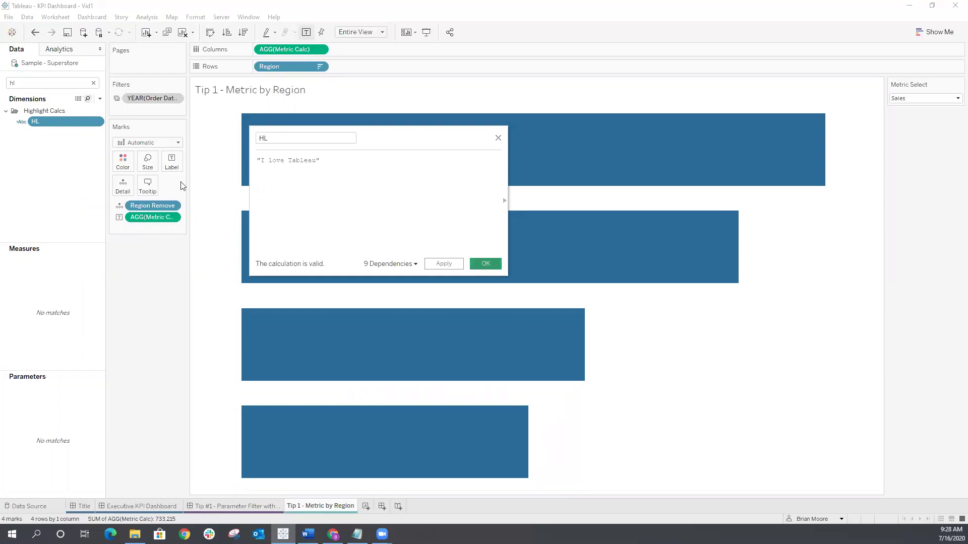
click(486, 264)
- Add HL to the region worksheet's Detail and return to the Tip #1 - Parameter Filter dashboard
drag(41, 120, 123, 187)
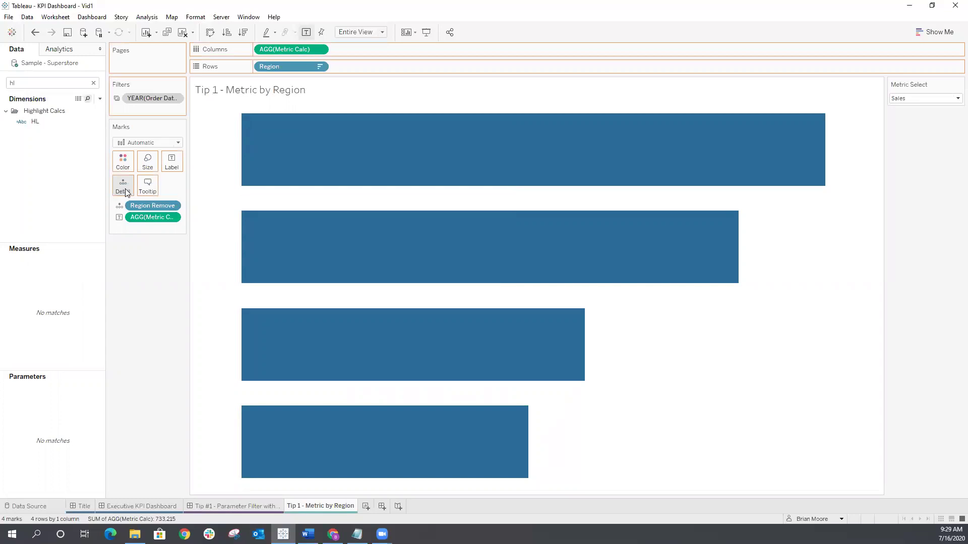
click(236, 505)
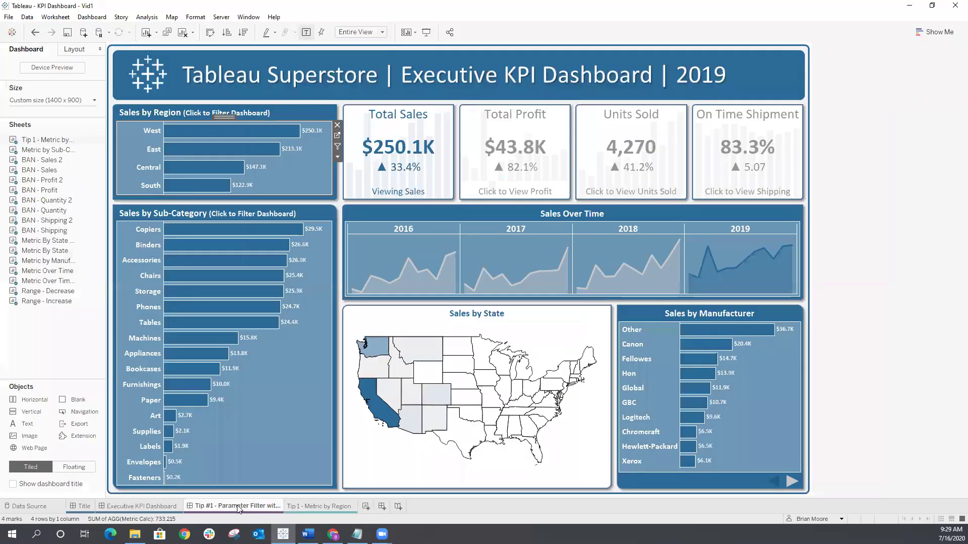
- Add a dashboard Highlight action with only Tip 1 - Metric by Region checked as its source sheet
click(92, 17)
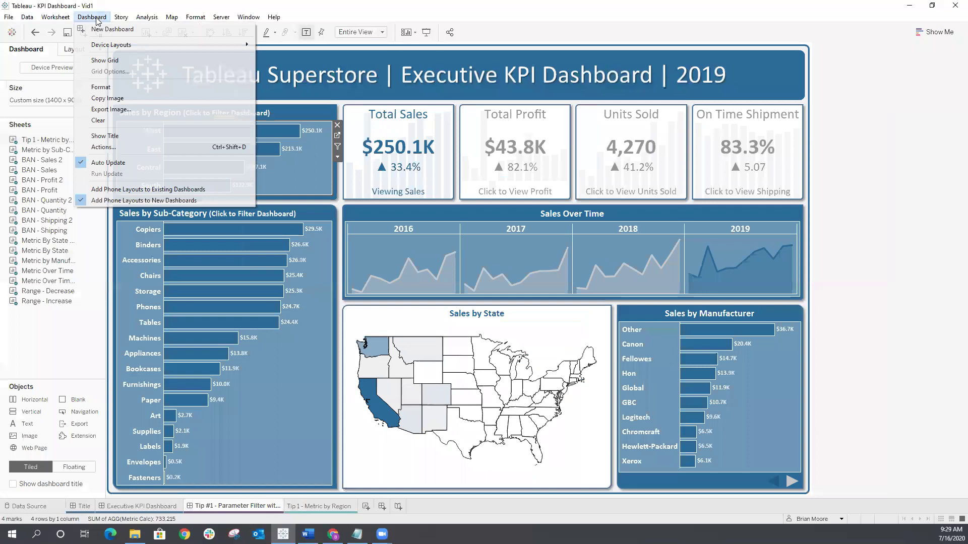
click(129, 149)
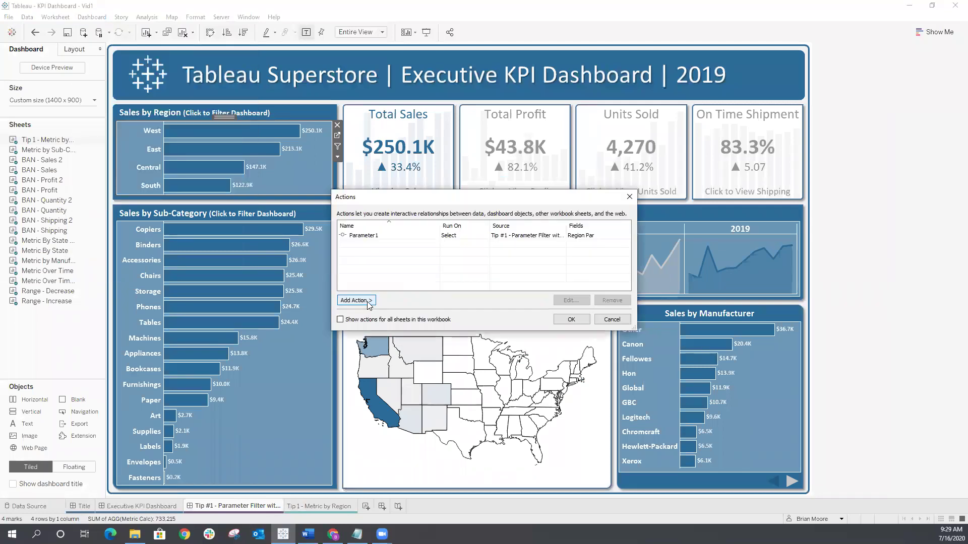
click(369, 300)
click(401, 314)
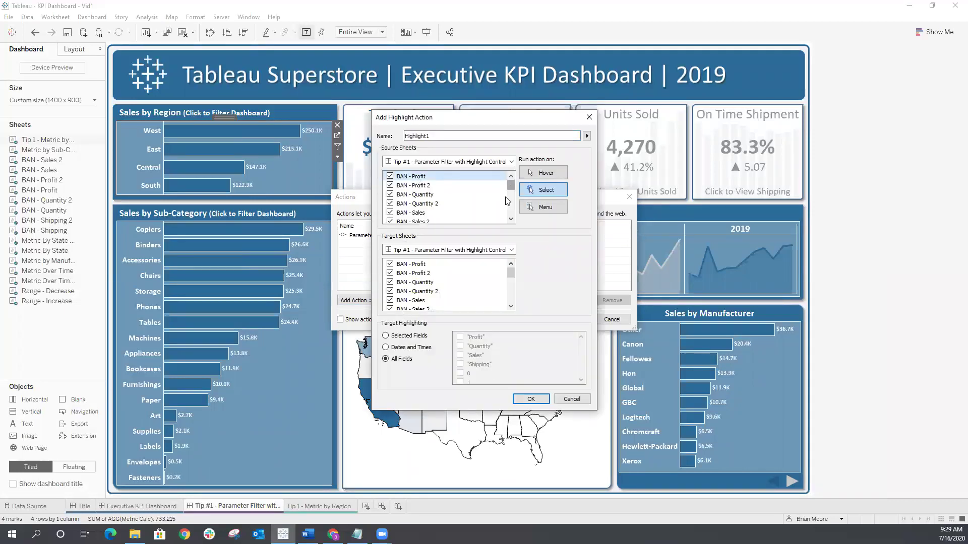
scroll(507, 200, down, 4)
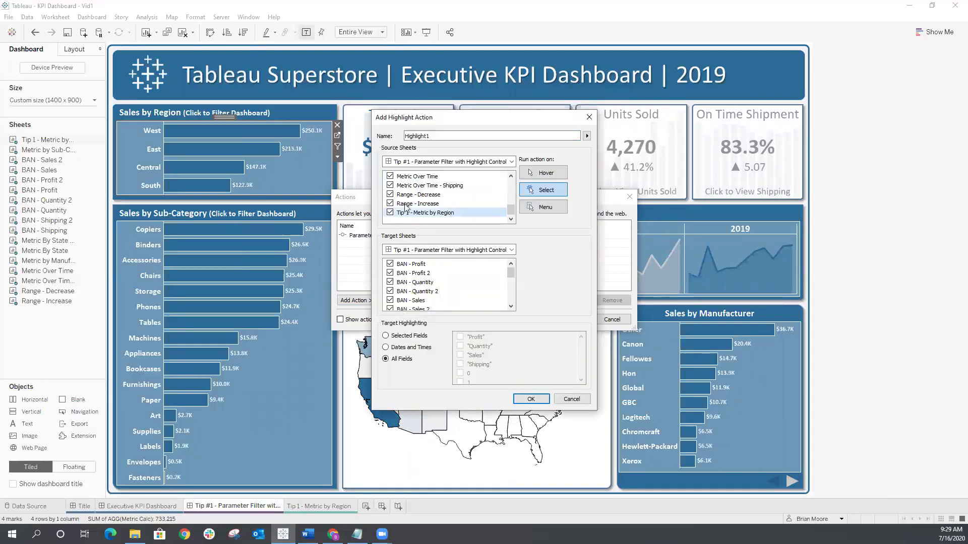
drag(511, 210, 511, 183)
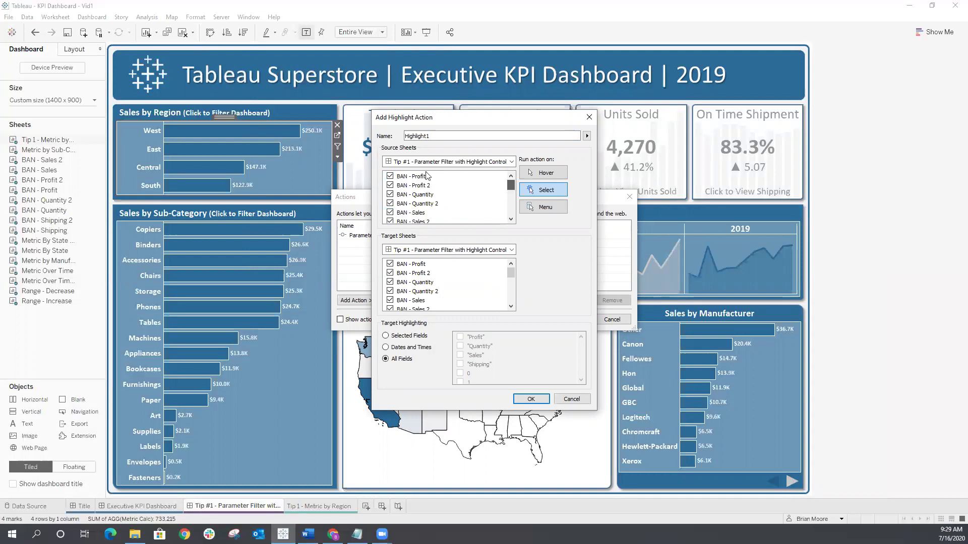
click(408, 177)
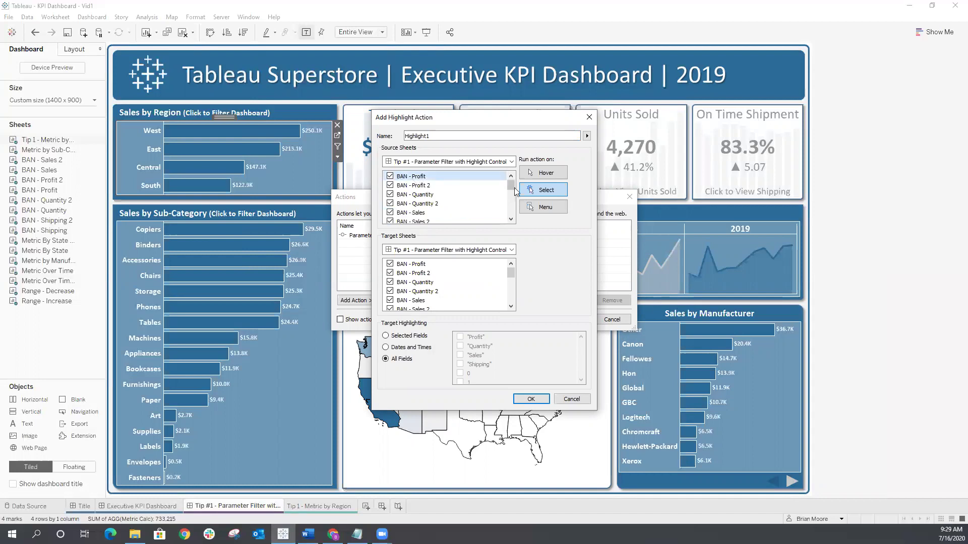
scroll(511, 199, down, 5)
shift+click(405, 214)
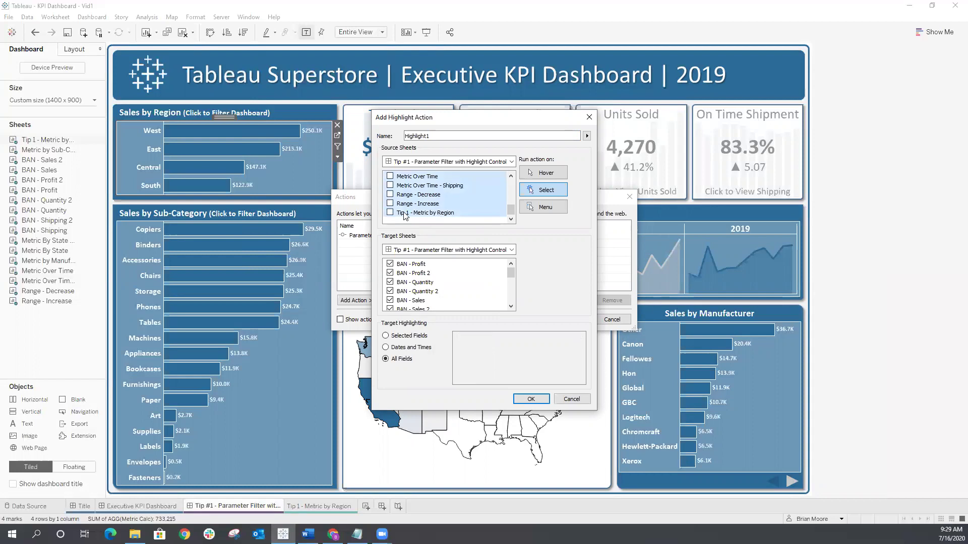
click(473, 213)
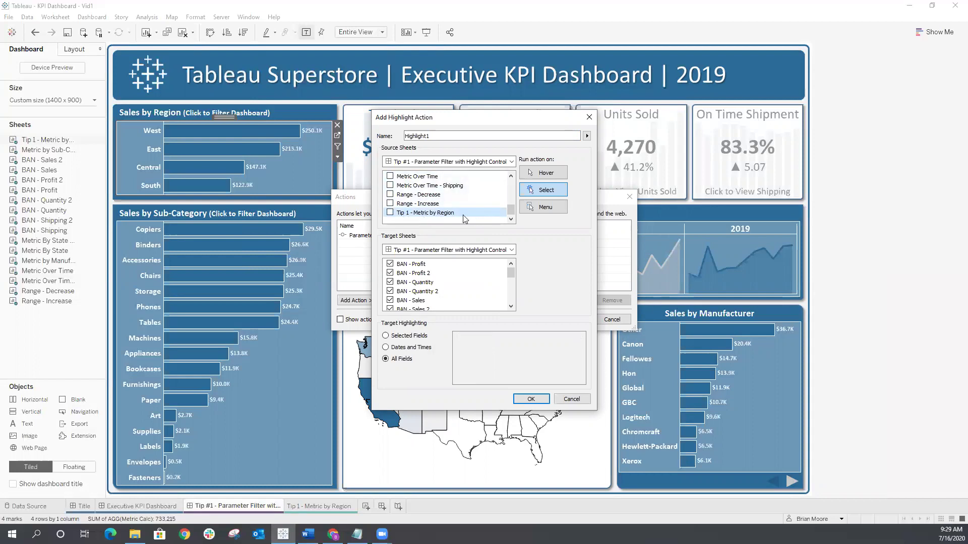
click(391, 214)
- Limit the highlight action's target to Tip 1 - Metric by Region and the selected field HL, and save the action
drag(511, 278, 500, 309)
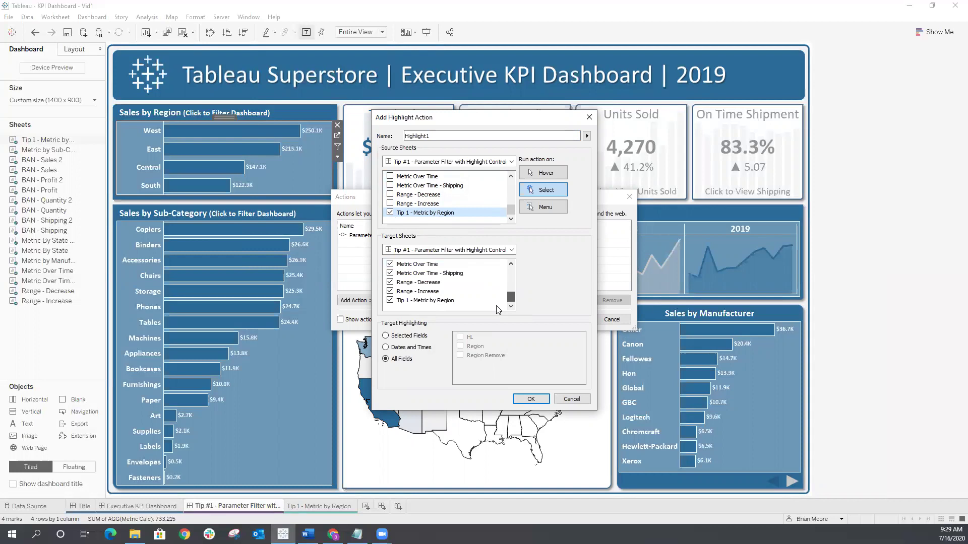
click(419, 301)
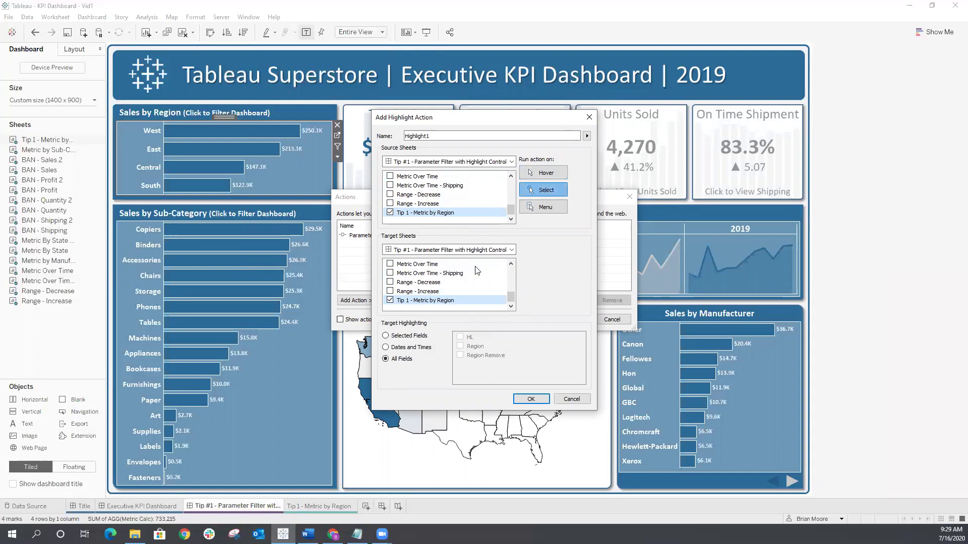
click(399, 336)
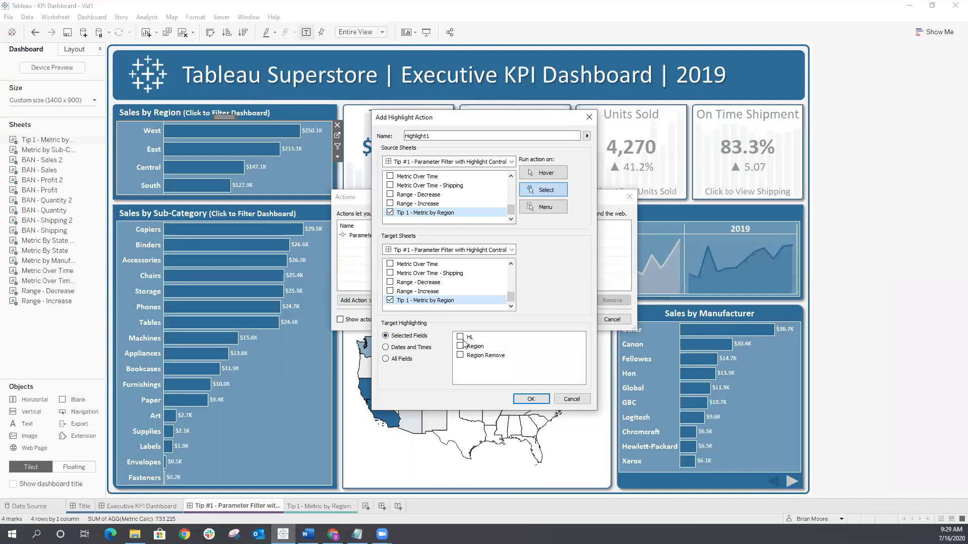
click(532, 399)
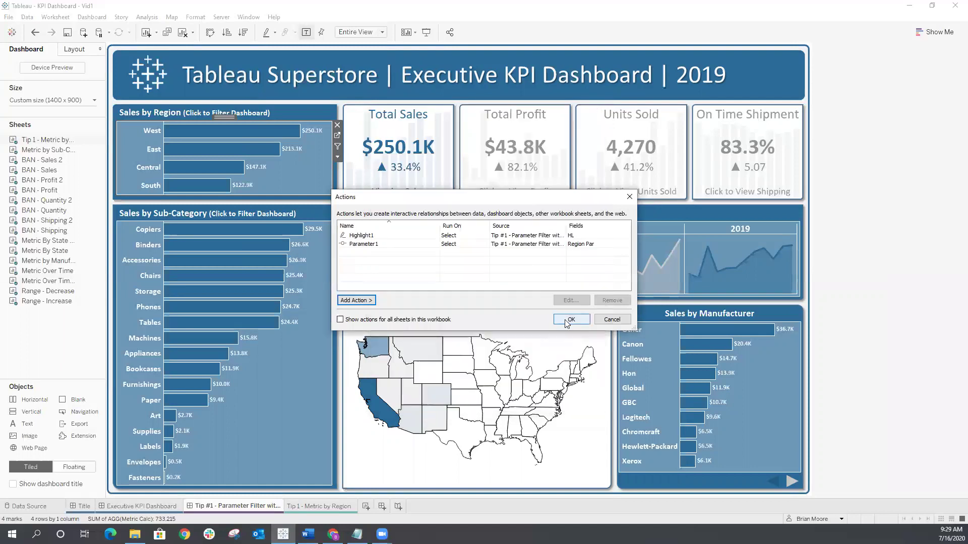
click(559, 321)
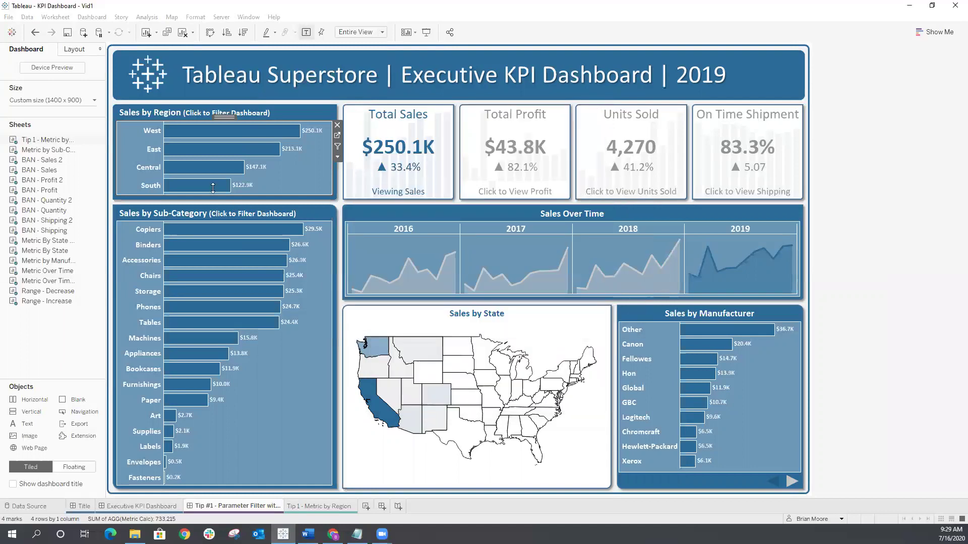
- Test the highlight control in Sales by Region by selecting East, Central, South, West, East and Central in turn
click(203, 150)
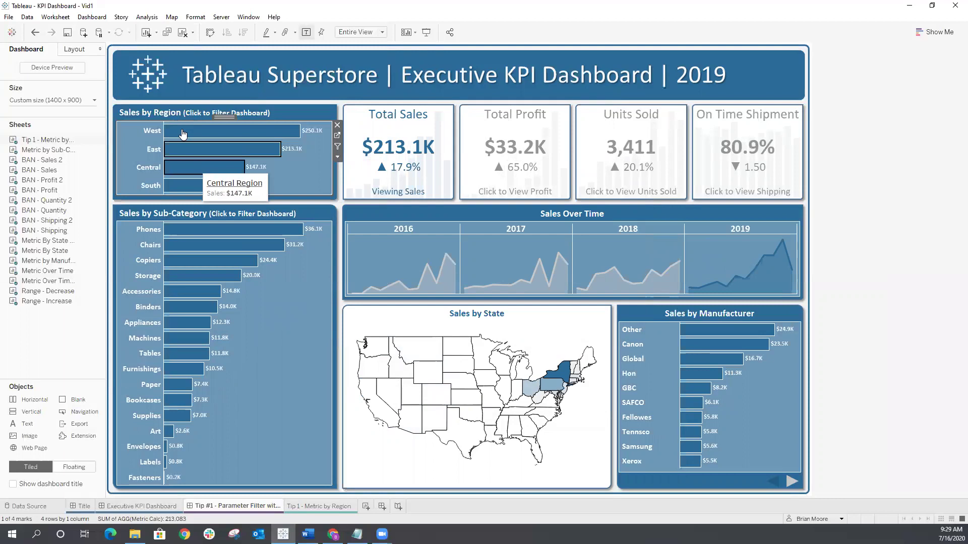
click(196, 171)
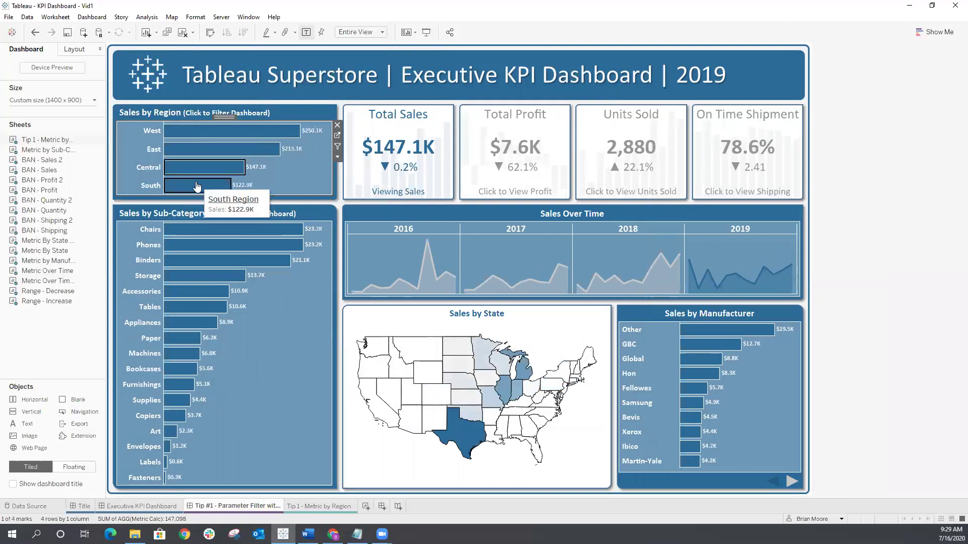
click(196, 185)
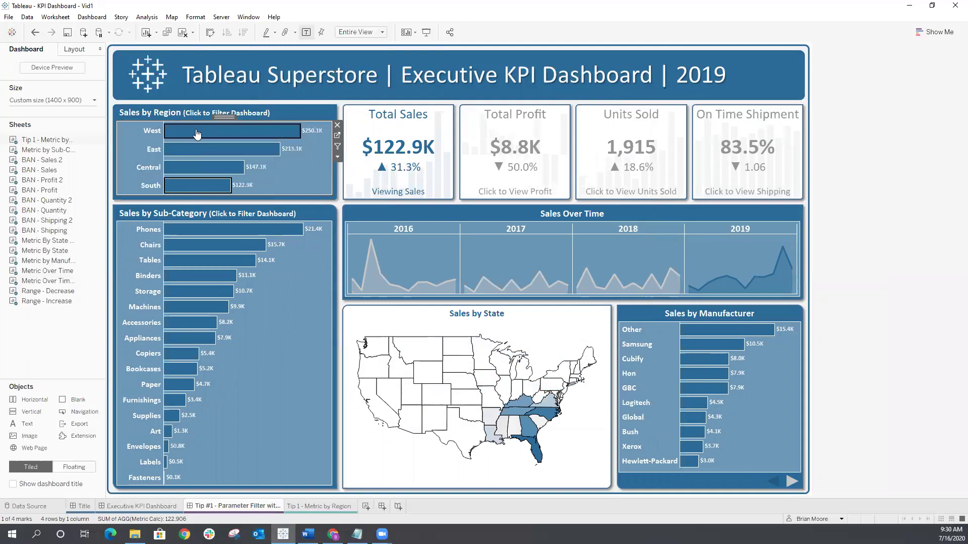
click(197, 132)
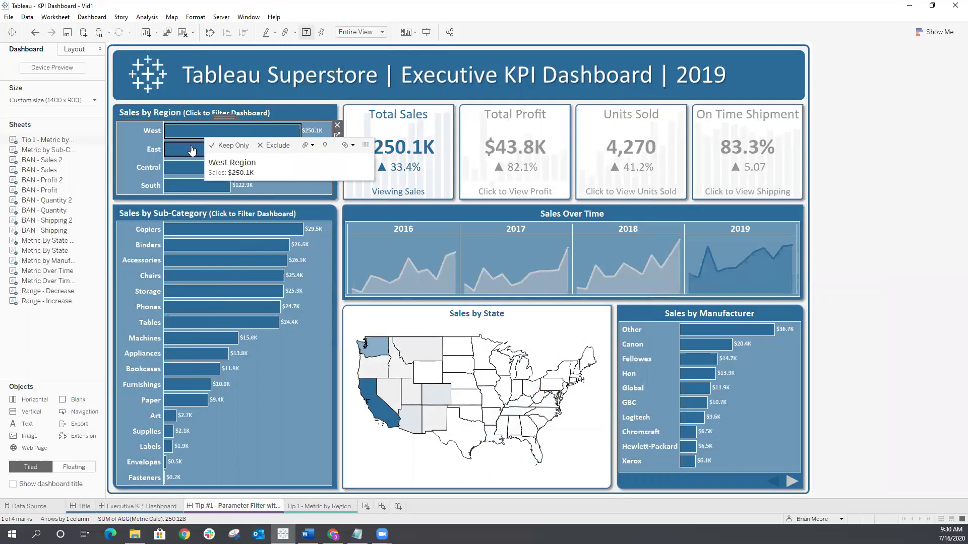
click(193, 151)
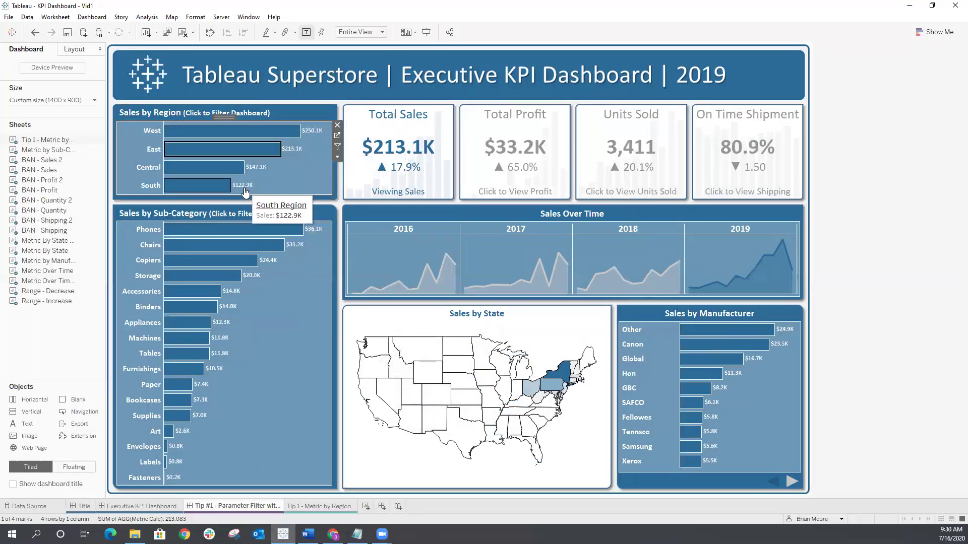
click(224, 167)
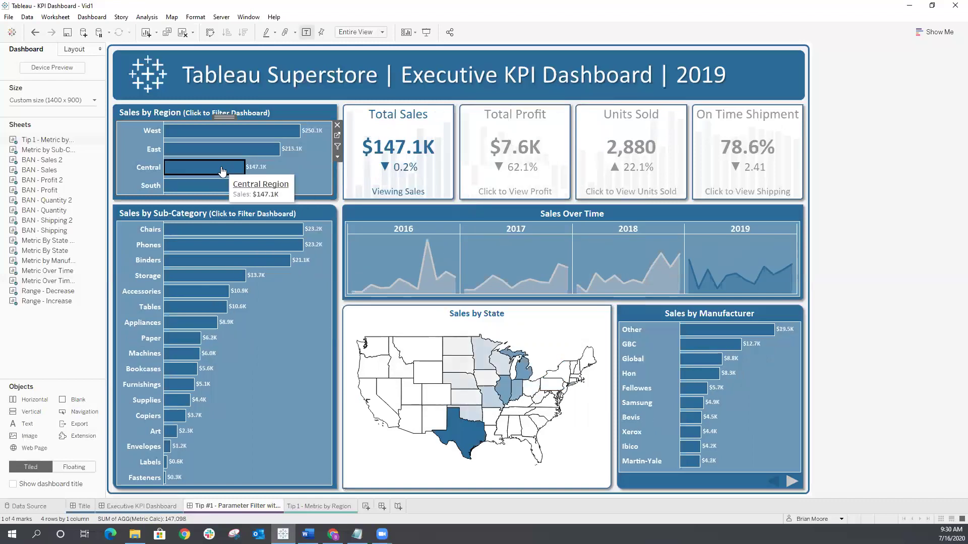
- On the Tip 1 - Metric by Region worksheet, search the fields for "reg" and assign Region Selected to Color
click(337, 137)
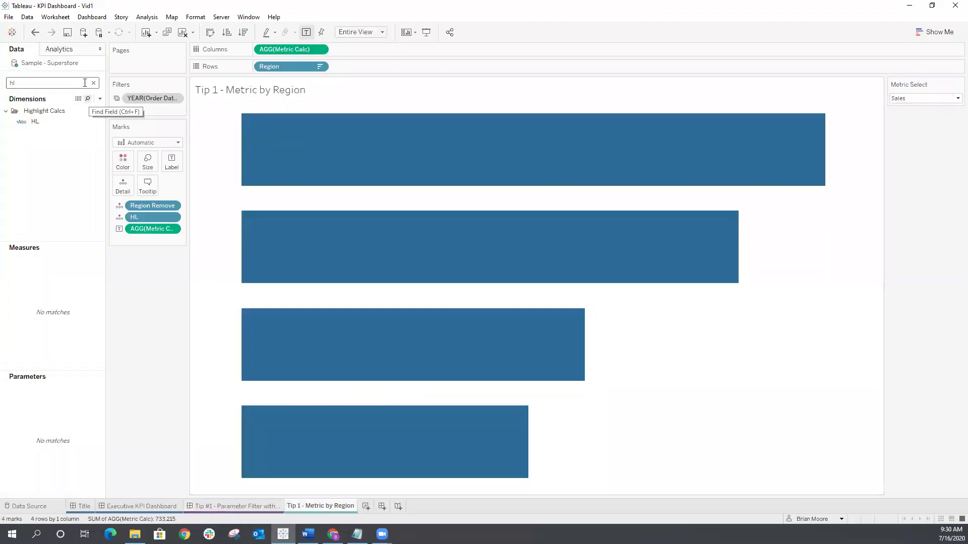
scroll(98, 131, down, 3)
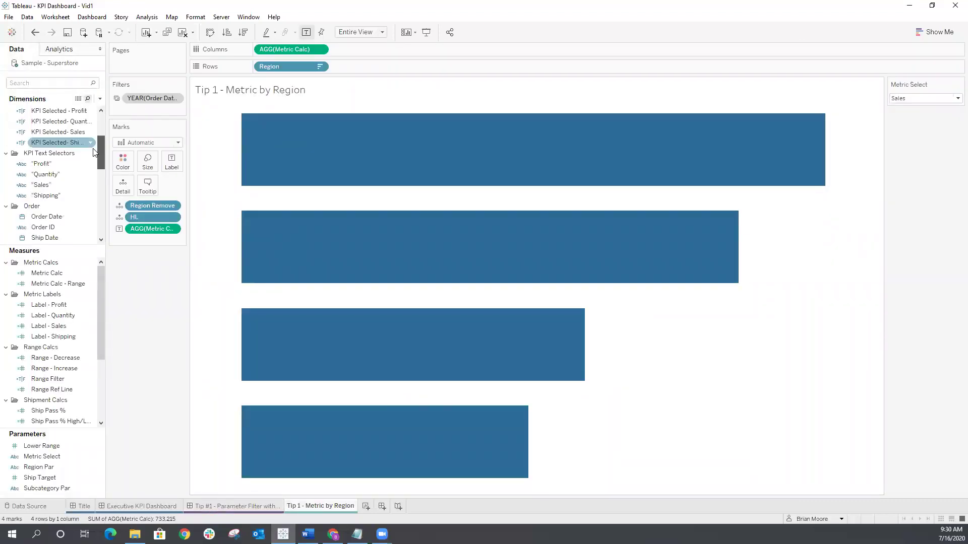
click(61, 83)
text(rewg)
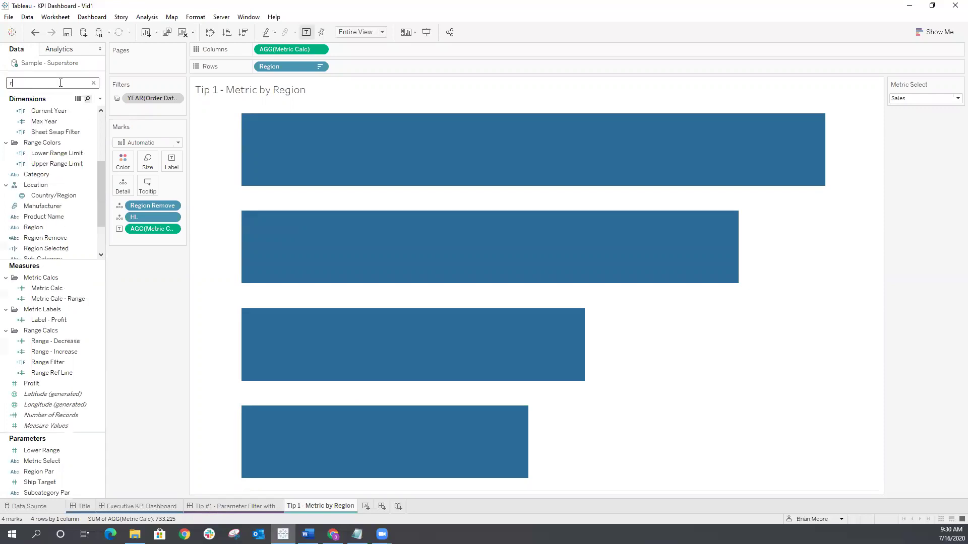
key(BackSpace)
key(BackSpace)
text(g)
drag(56, 152, 128, 164)
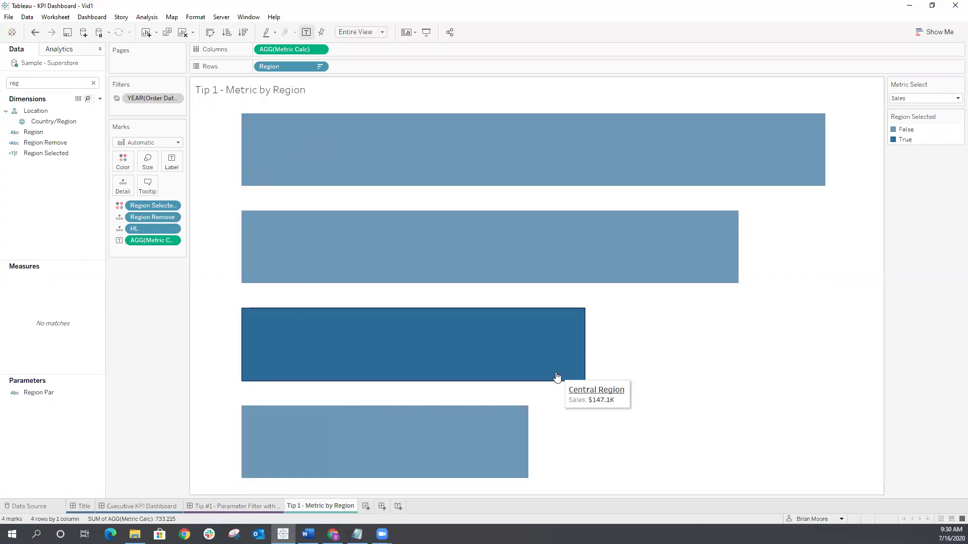
- Check the HTML color code assigned to False in the Region Selected color legend
mouse_move(421, 341)
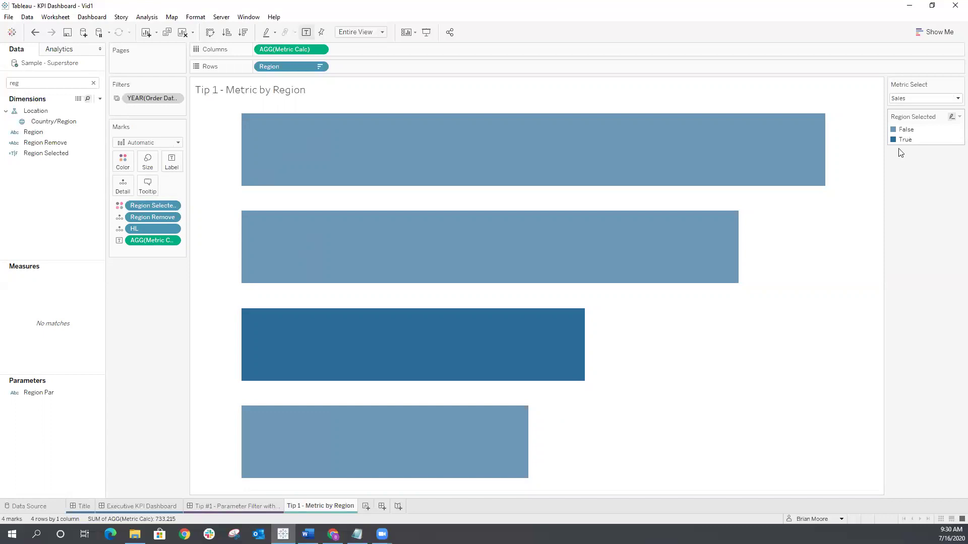
double_click(906, 131)
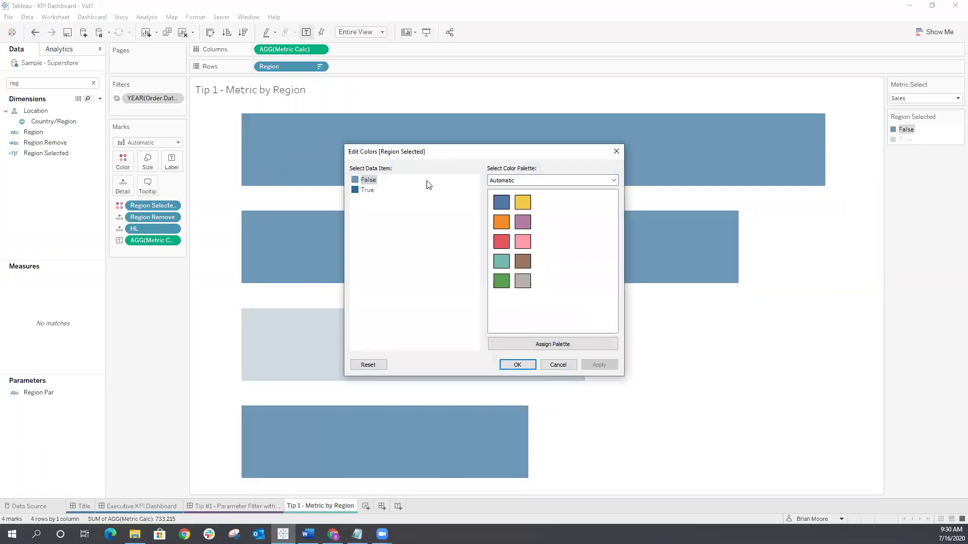
double_click(368, 179)
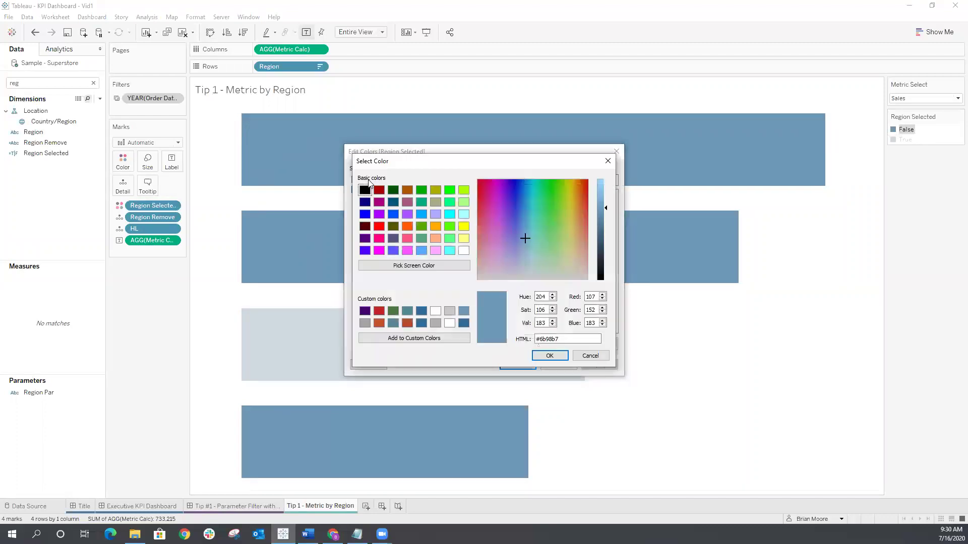
double_click(576, 338)
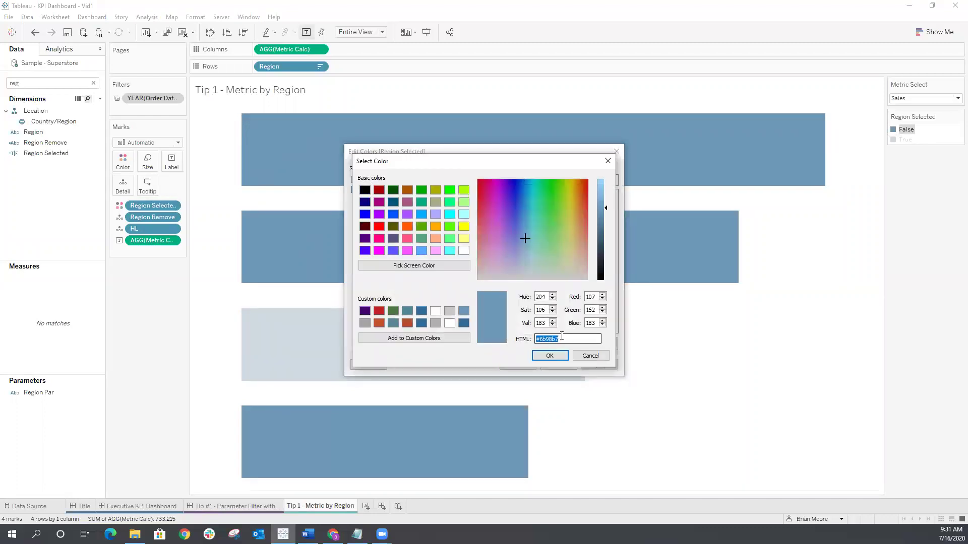
click(556, 356)
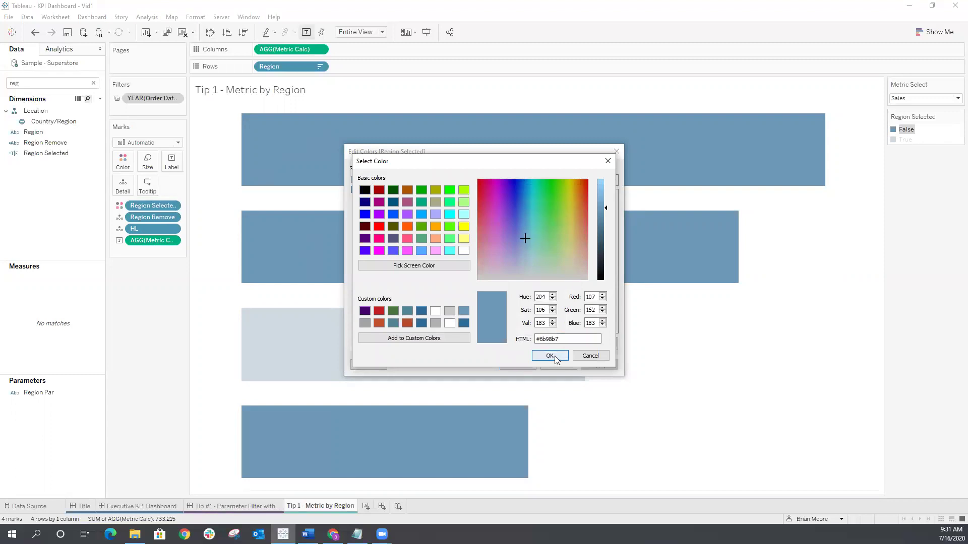
click(517, 364)
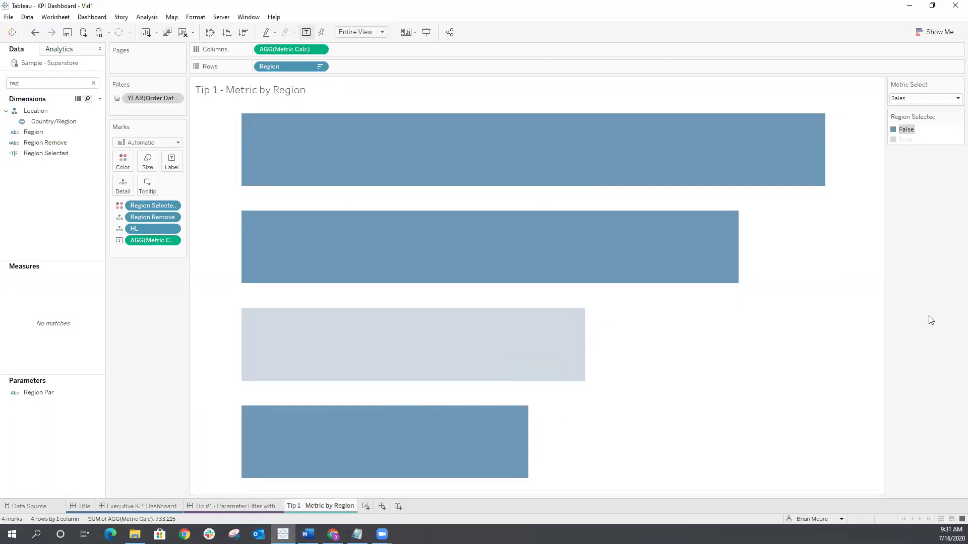
click(902, 129)
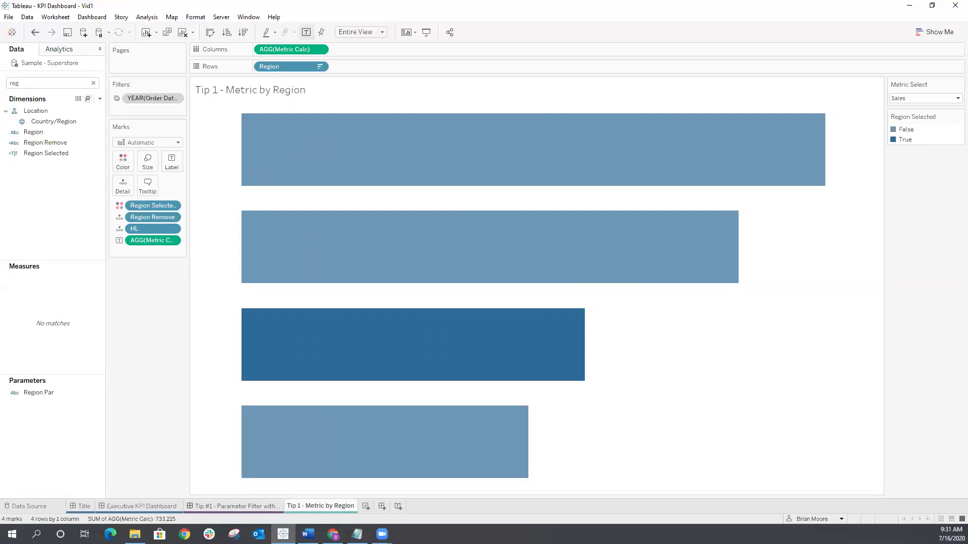
- Return to the Tip #1 dashboard and test the region coloring by selecting South once and West twice
click(238, 506)
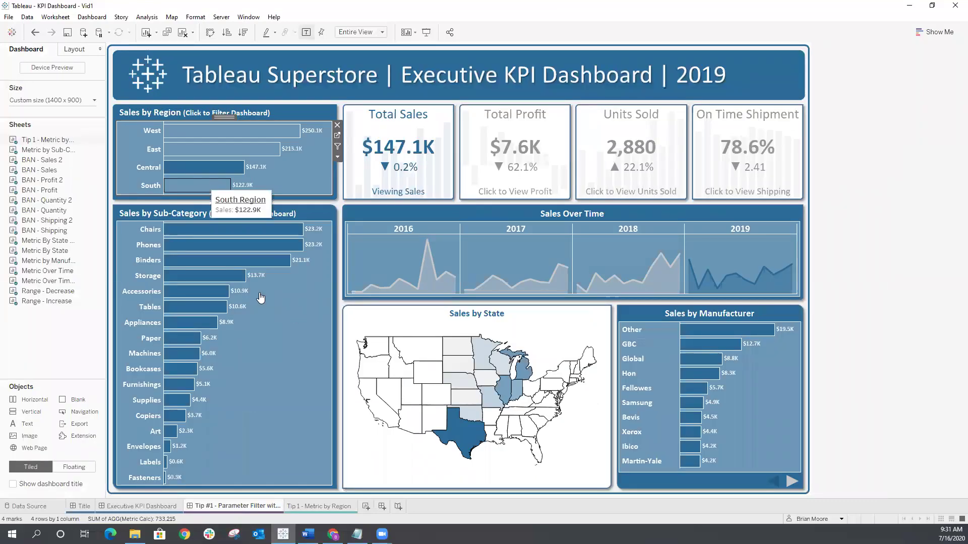
click(221, 190)
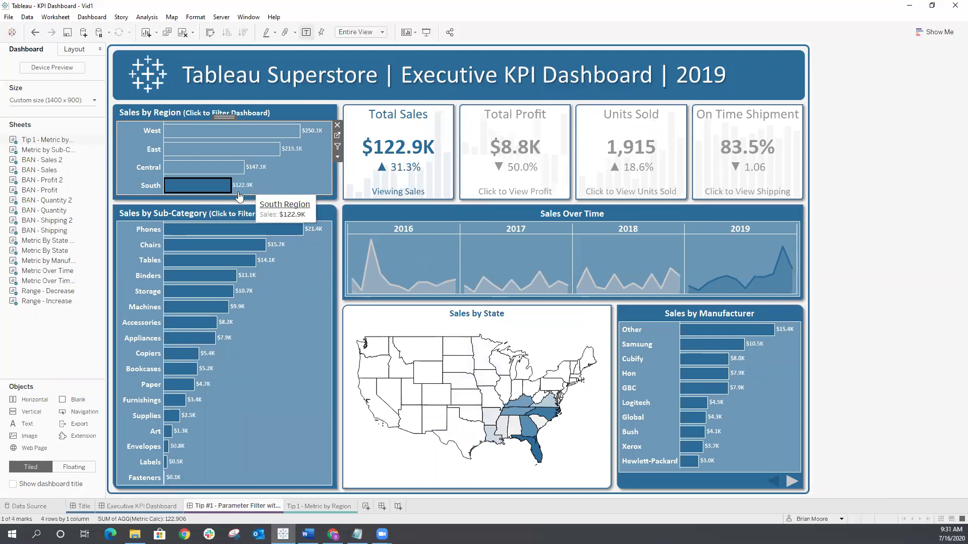
click(226, 136)
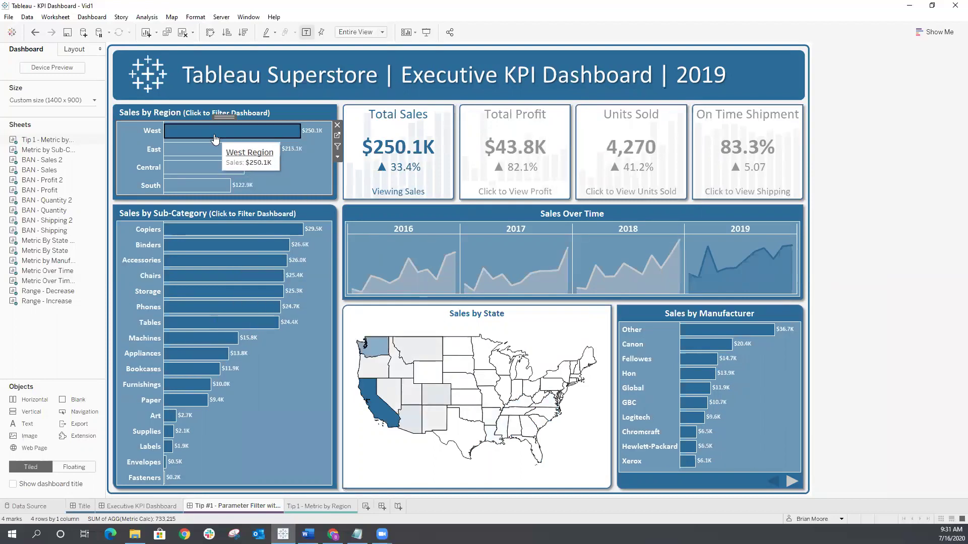
click(214, 138)
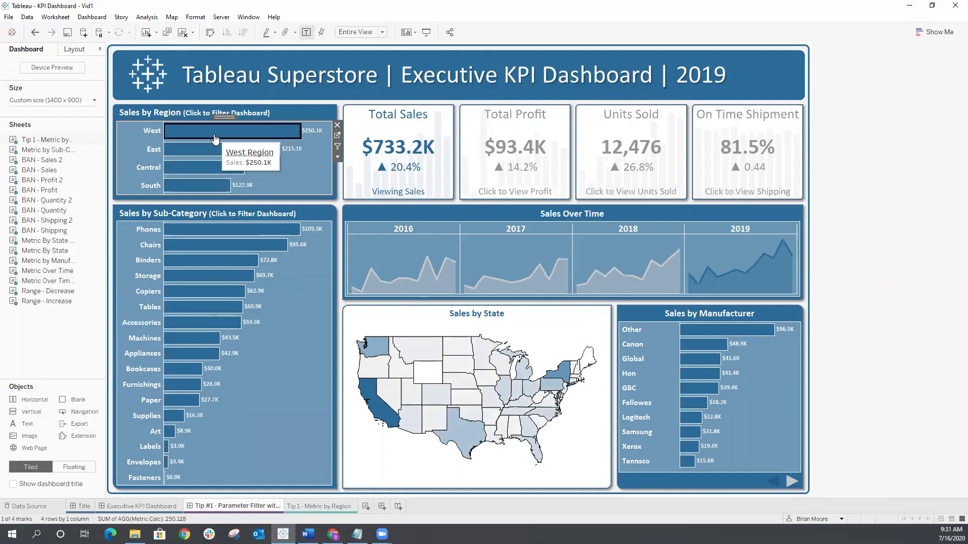